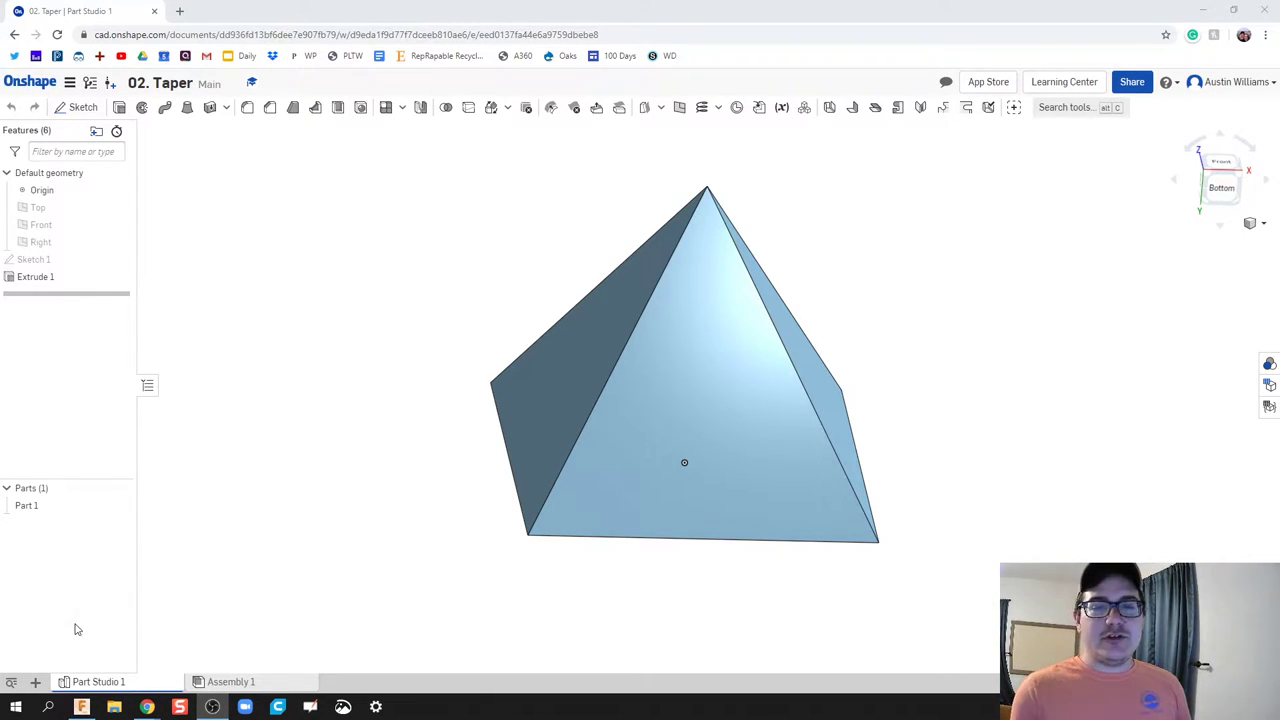
# Orbit around the finished pyramid, then return to the Onshape documents list
pyautogui.moveTo(474, 526)
pyautogui.mouseDown(button='right')
pyautogui.moveTo(446, 514)
pyautogui.moveTo(473, 512)
pyautogui.mouseUp(button='right')
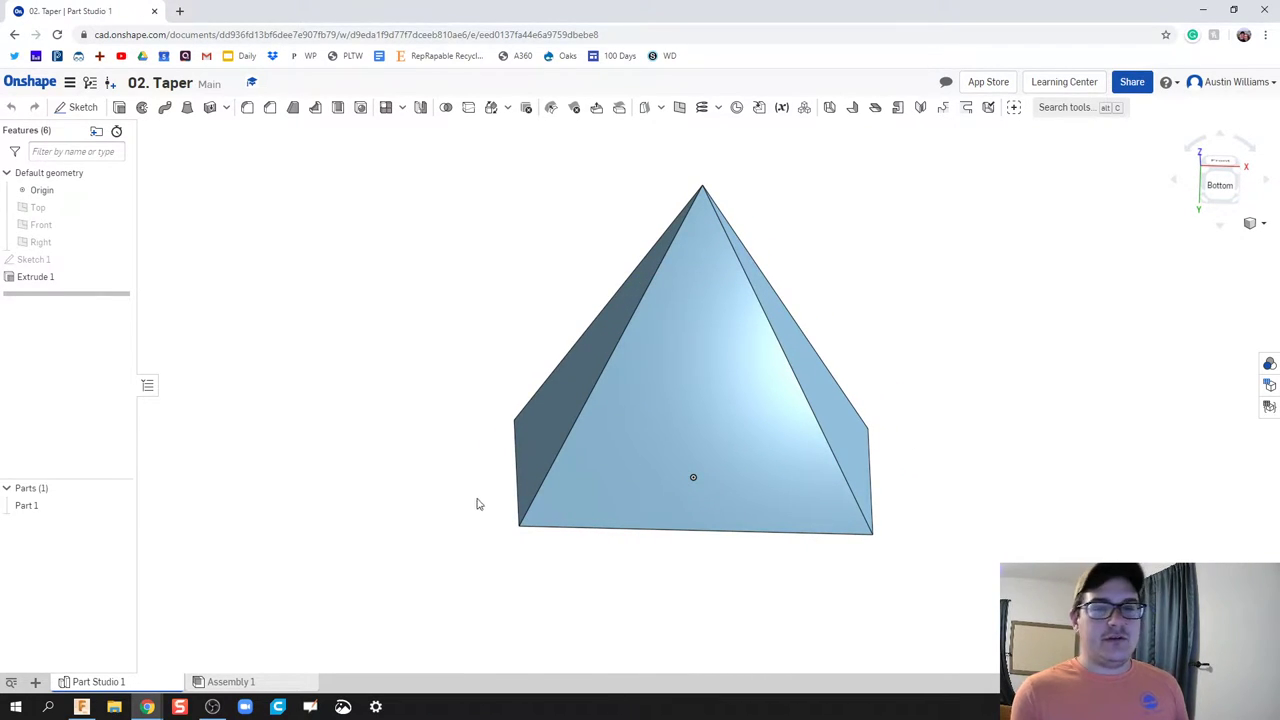
pyautogui.moveTo(483, 520)
pyautogui.mouseDown(button='right')
pyautogui.moveTo(469, 514)
pyautogui.moveTo(488, 524)
pyautogui.mouseUp(button='right')
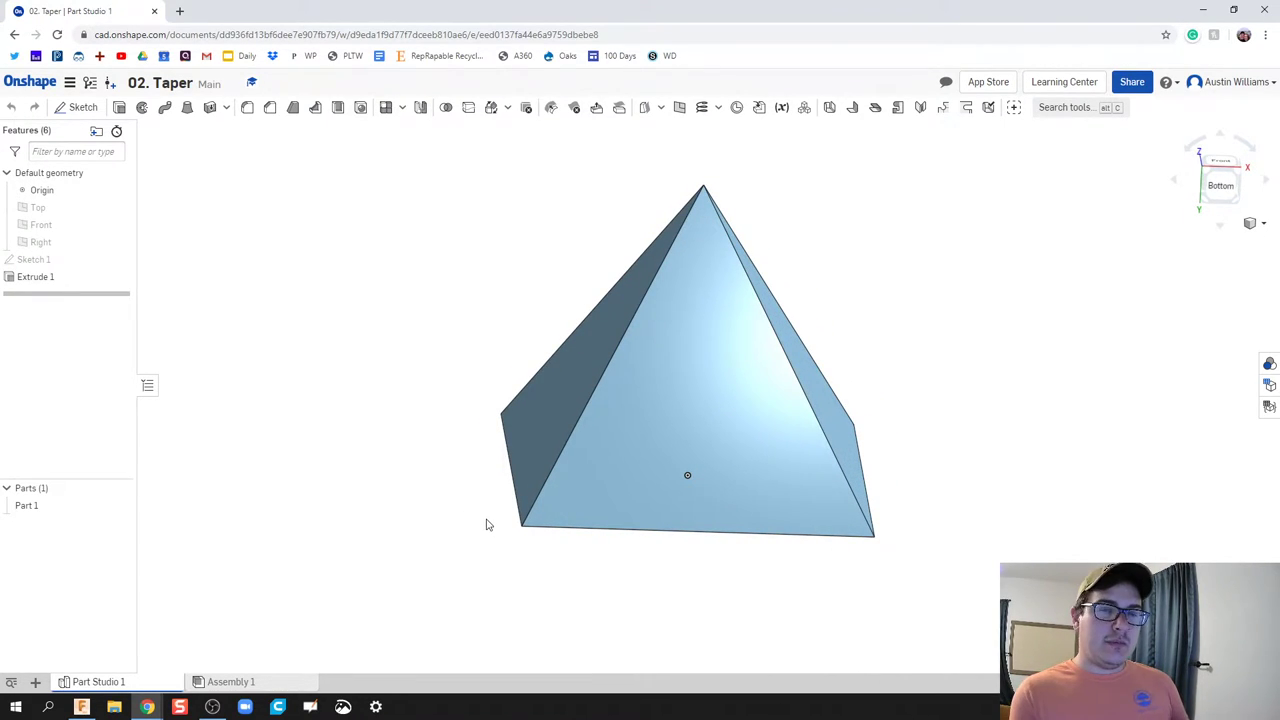
pyautogui.moveTo(489, 524); pyautogui.dragTo(431, 500, button='right')
pyautogui.click(30, 82)
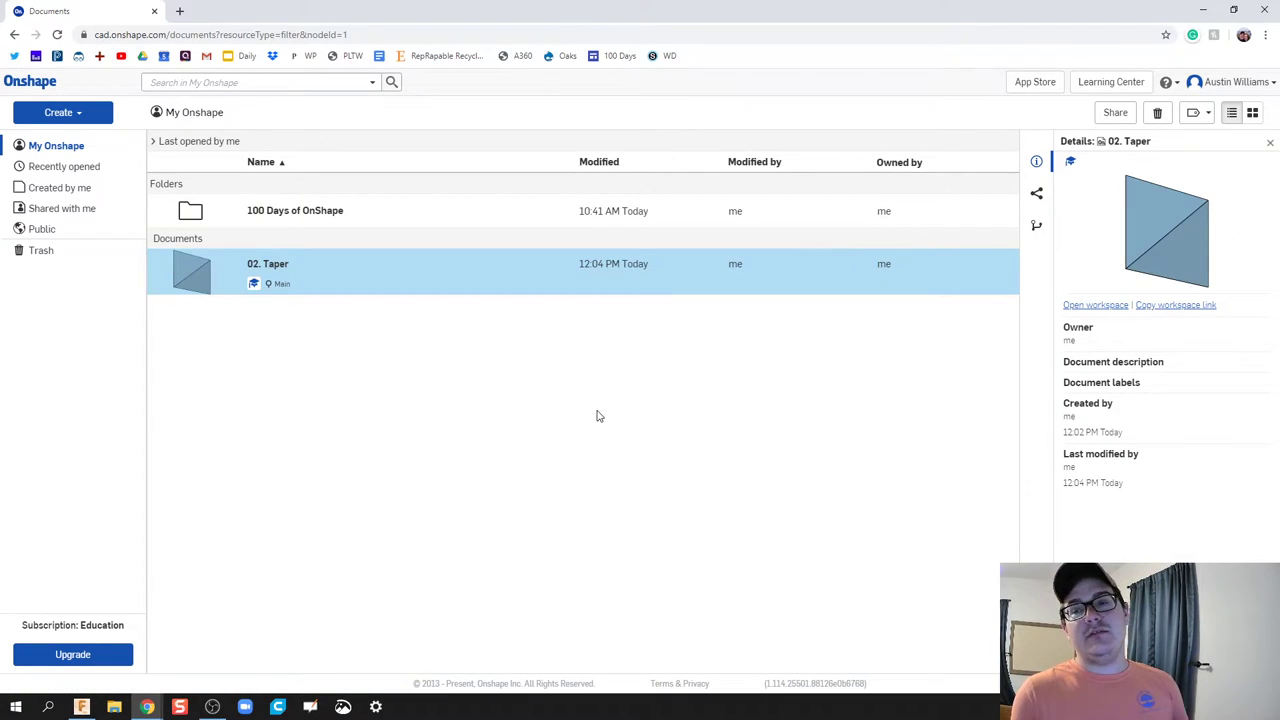
# Move the 02. Taper document into the 100 Days of OnShape folder
pyautogui.moveTo(224, 279); pyautogui.dragTo(268, 212)
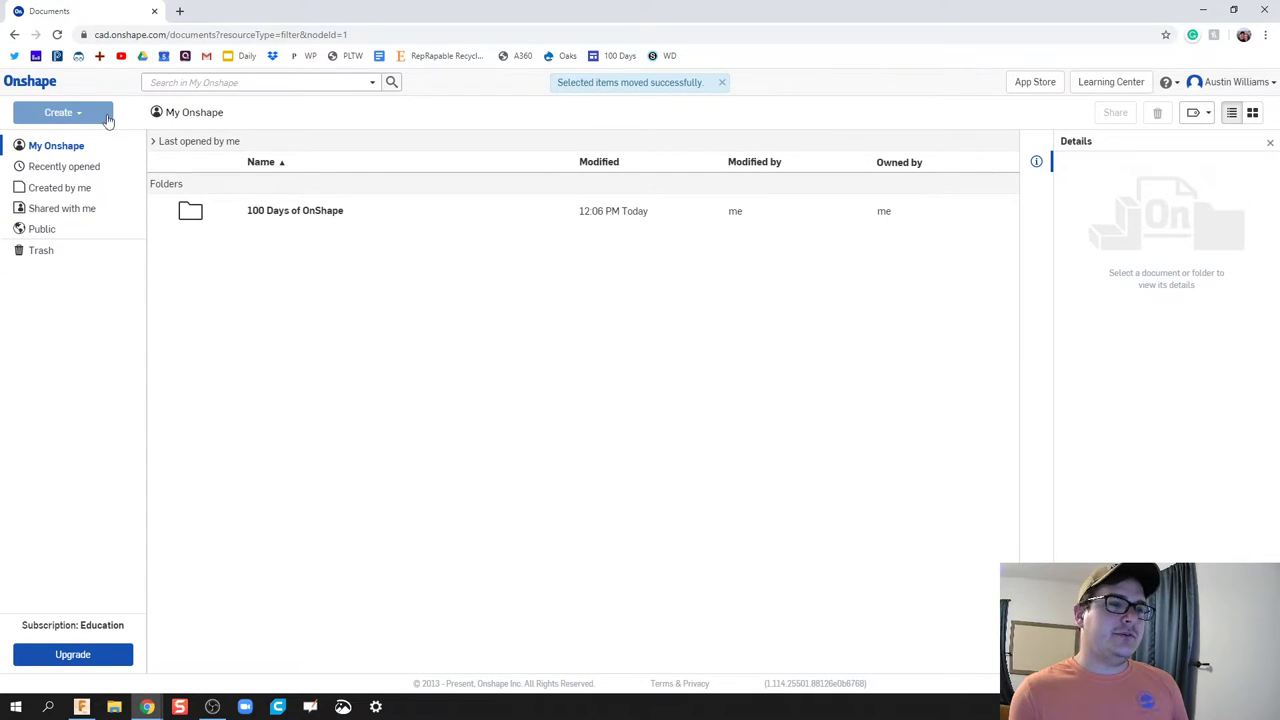
pyautogui.click(85, 117)
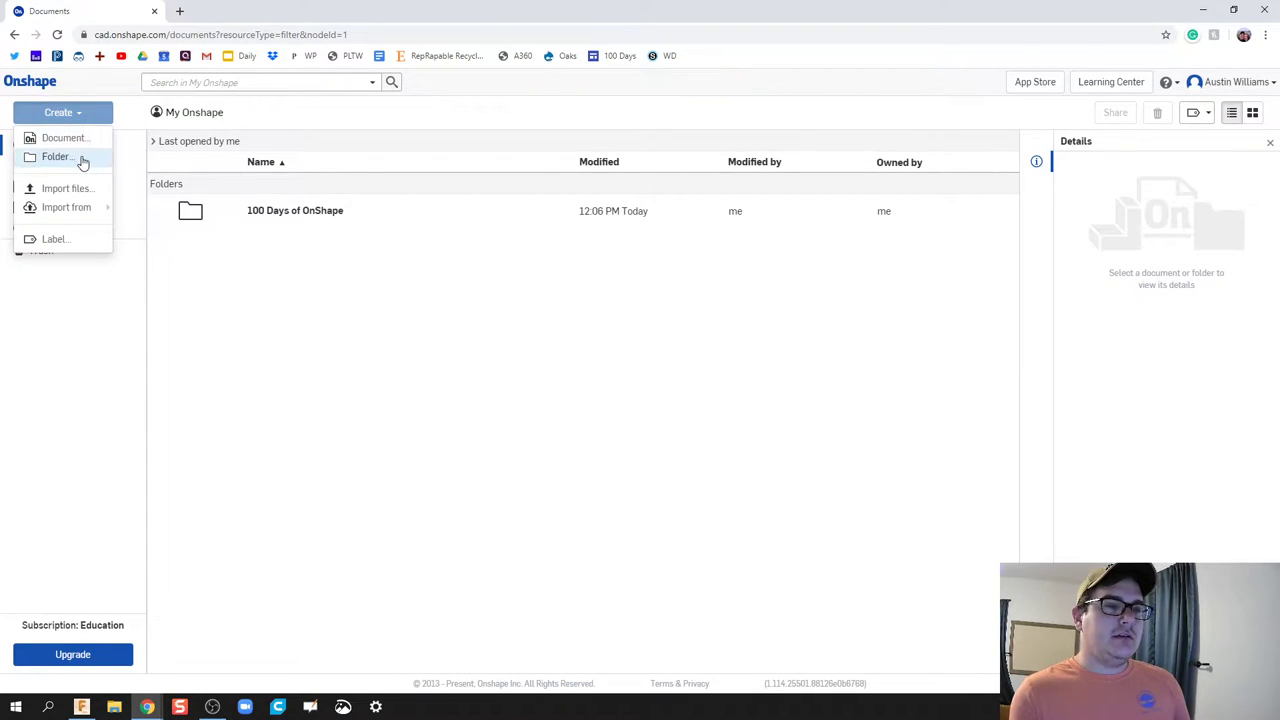
pyautogui.click(82, 160)
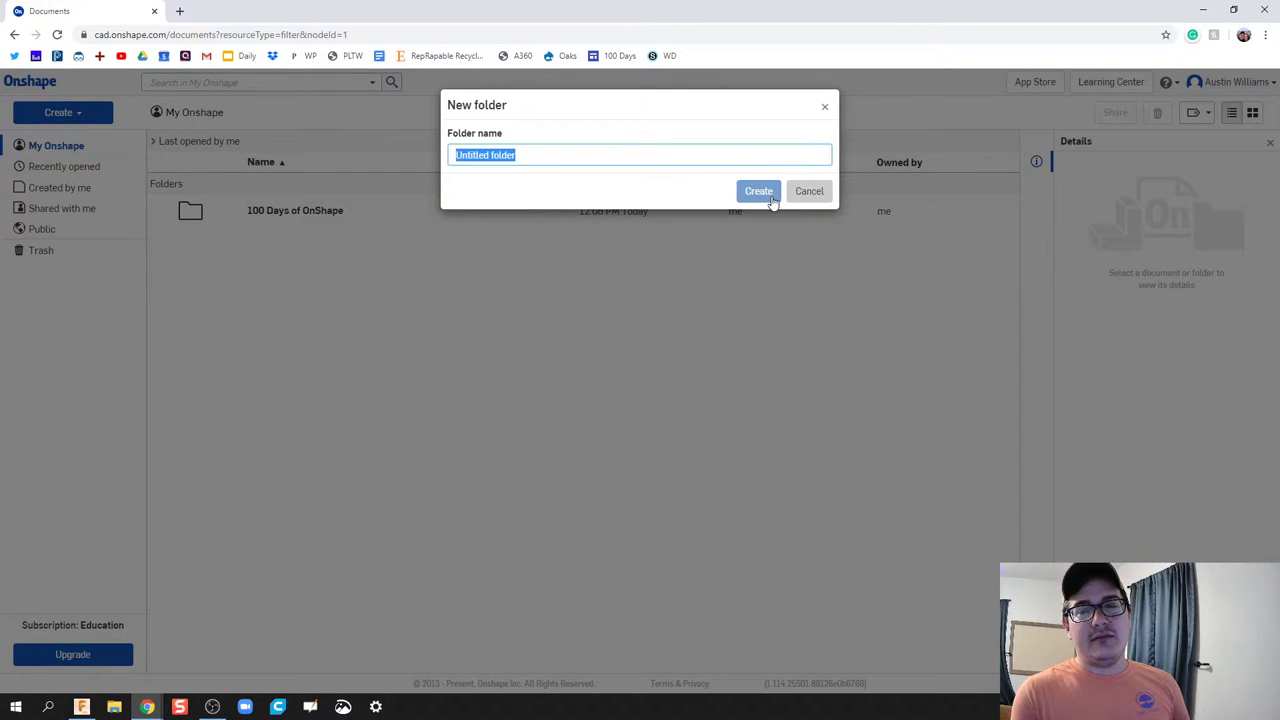
pyautogui.click(809, 191)
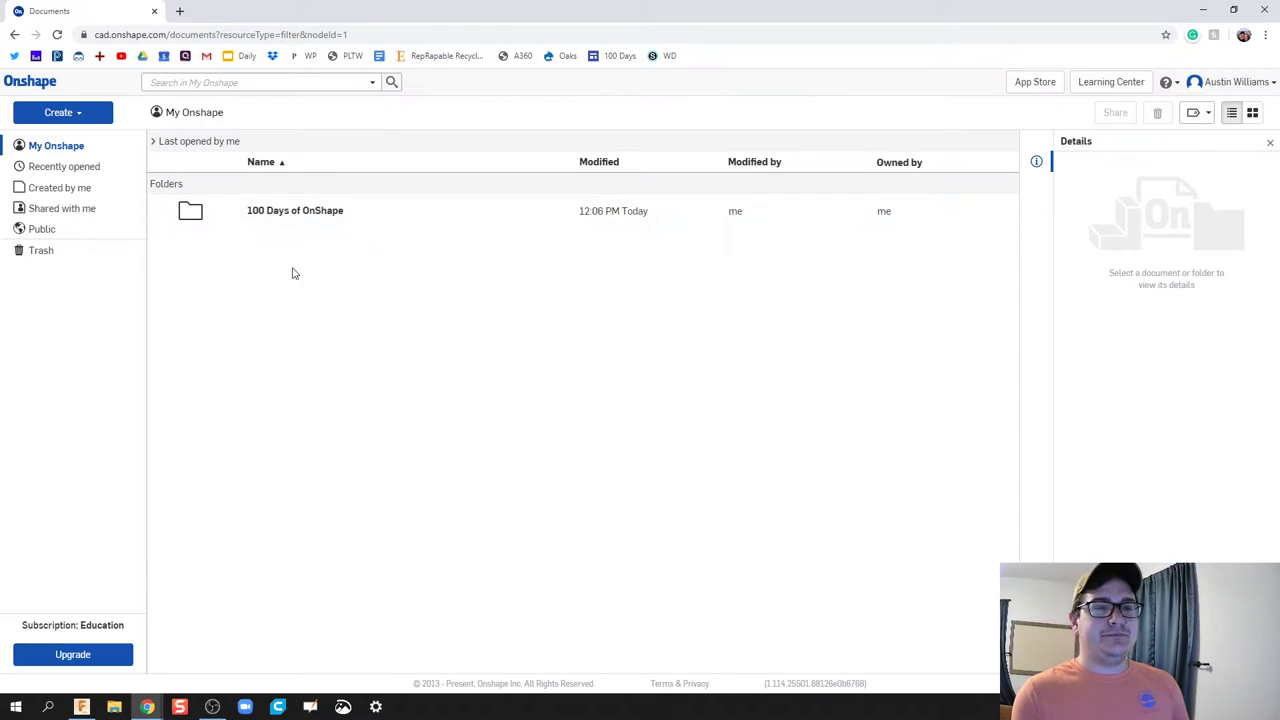
# Create a new document named '02. Taper Practice'
pyautogui.click(73, 114)
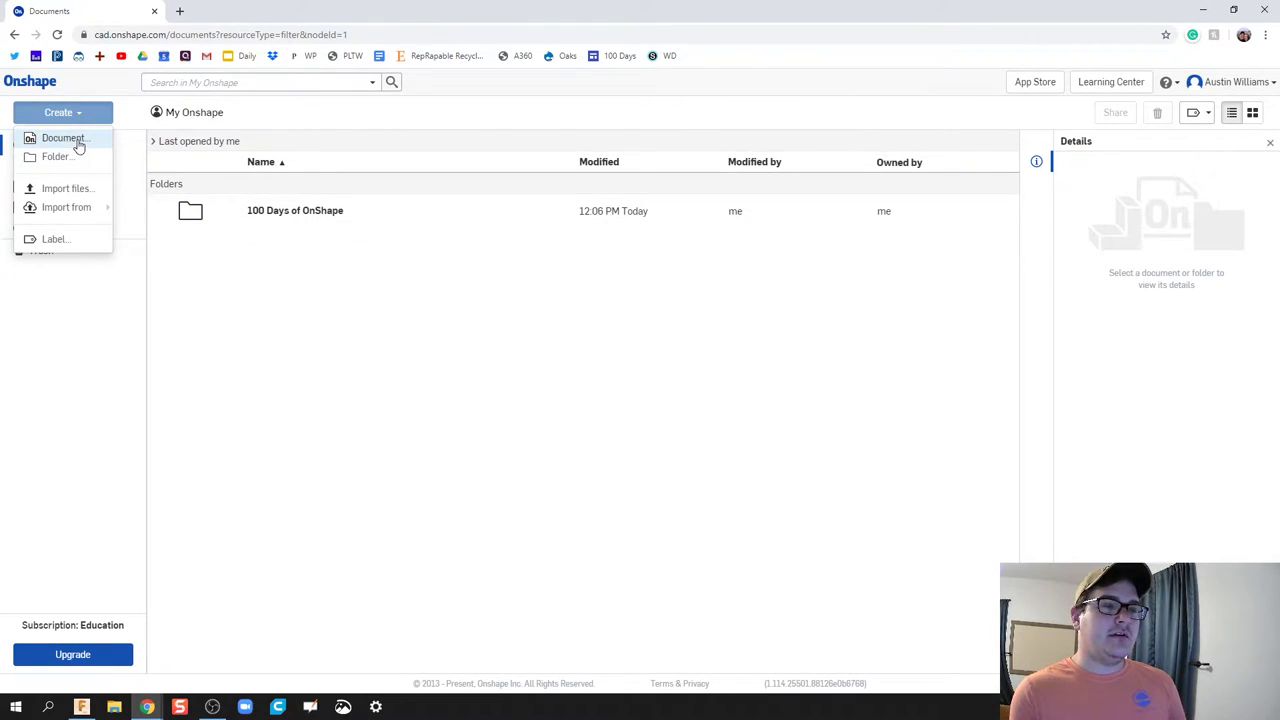
pyautogui.click(78, 144)
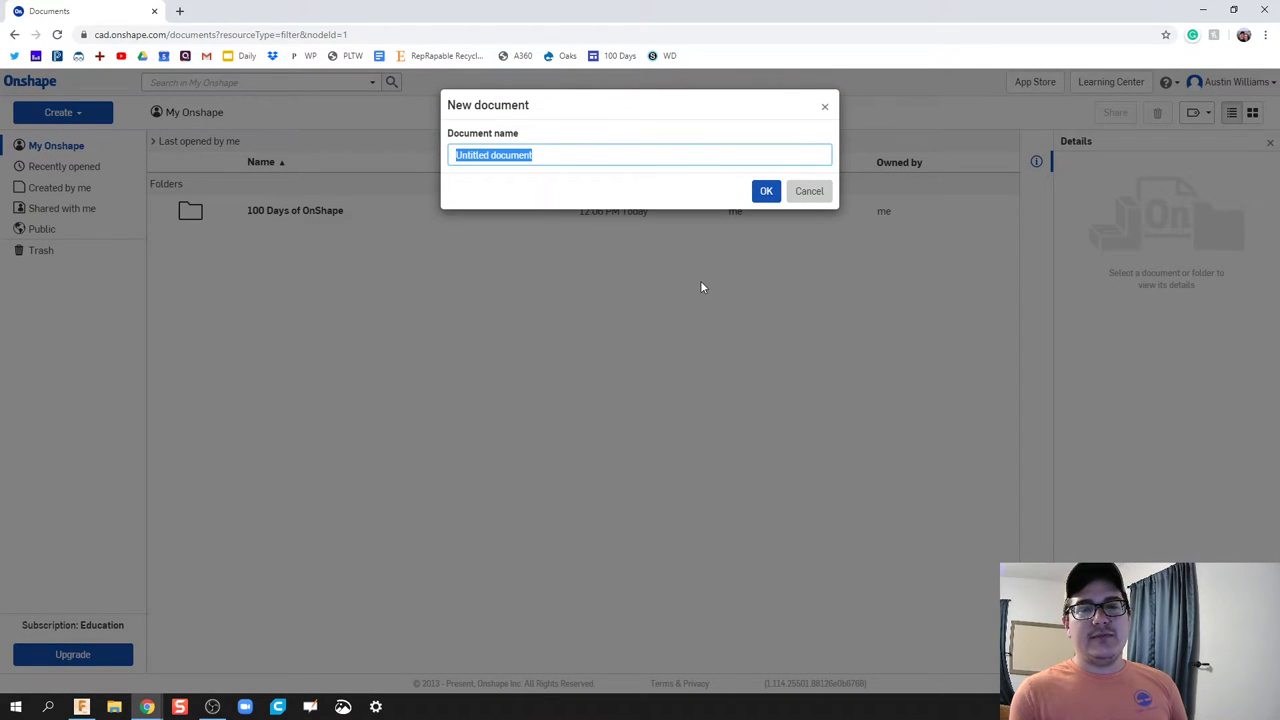
pyautogui.write('0.')
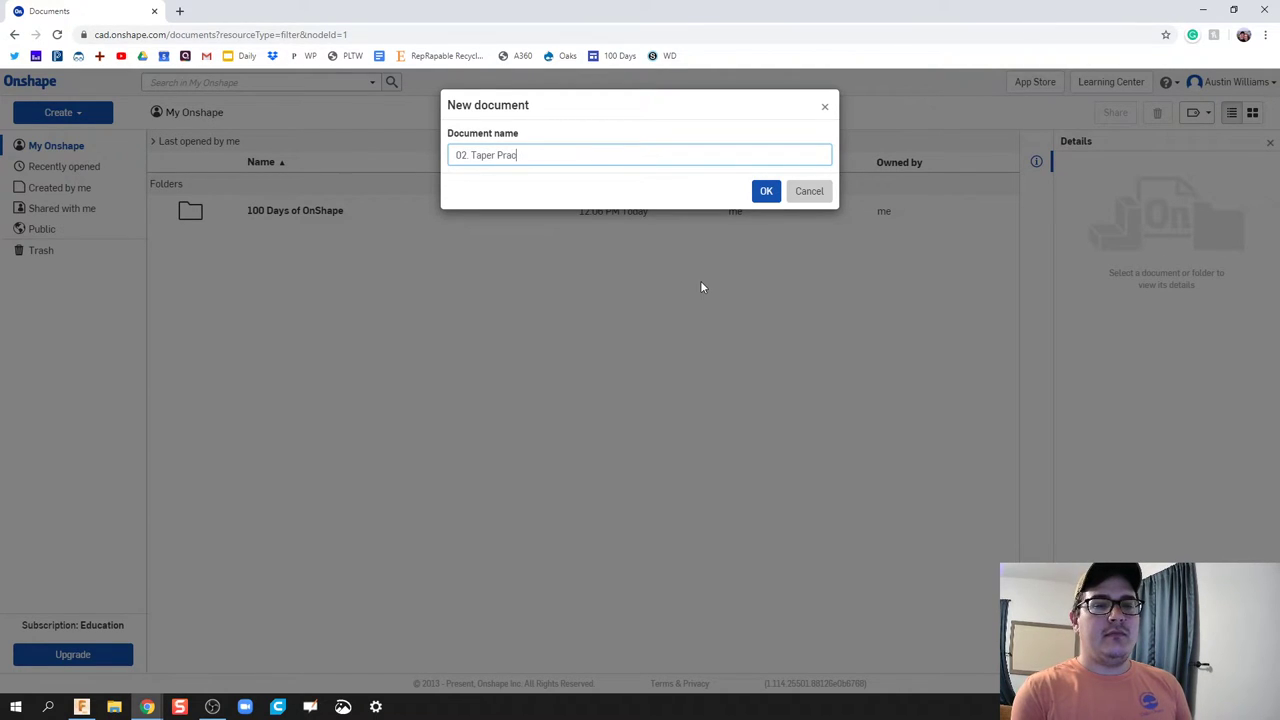
pyautogui.write('Taper Practice')
pyautogui.press('Return')
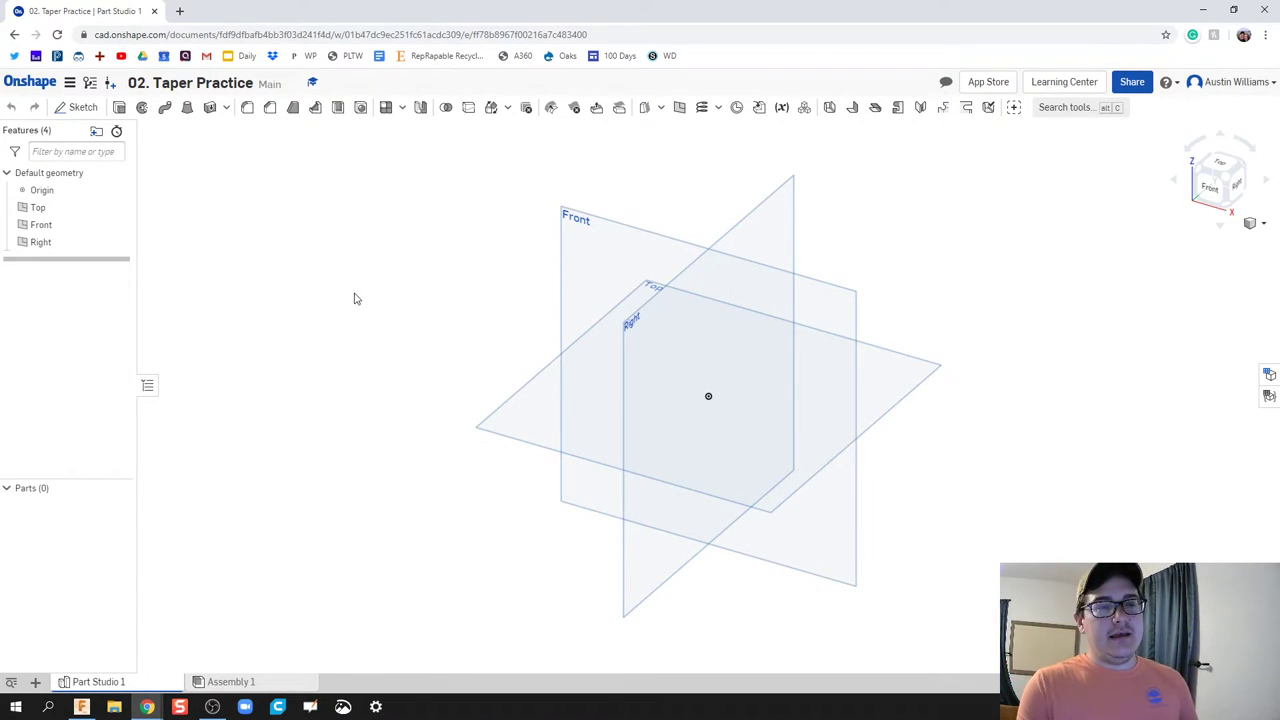
# Start Sketch 1 on the Front plane and view it straight on
pyautogui.scroll(-3, 378, 258)
pyautogui.scroll(5, 386, 258)
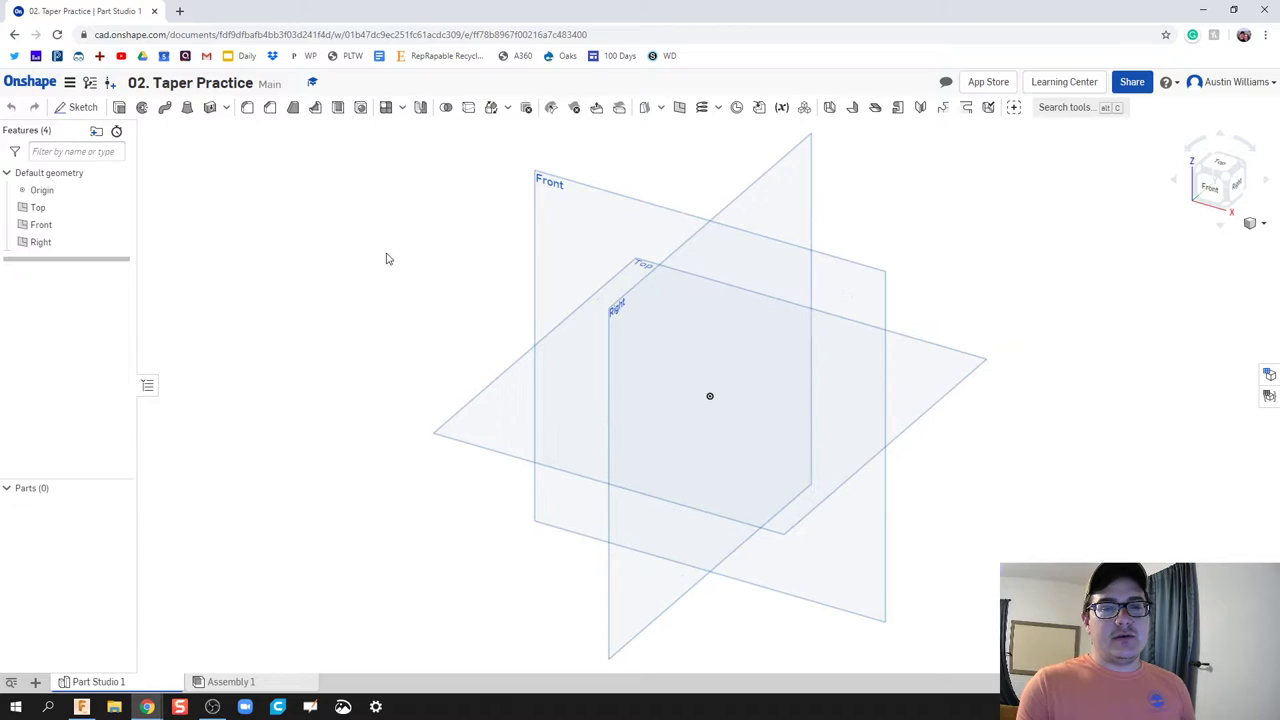
pyautogui.moveTo(370, 250); pyautogui.dragTo(367, 248, button='middle')
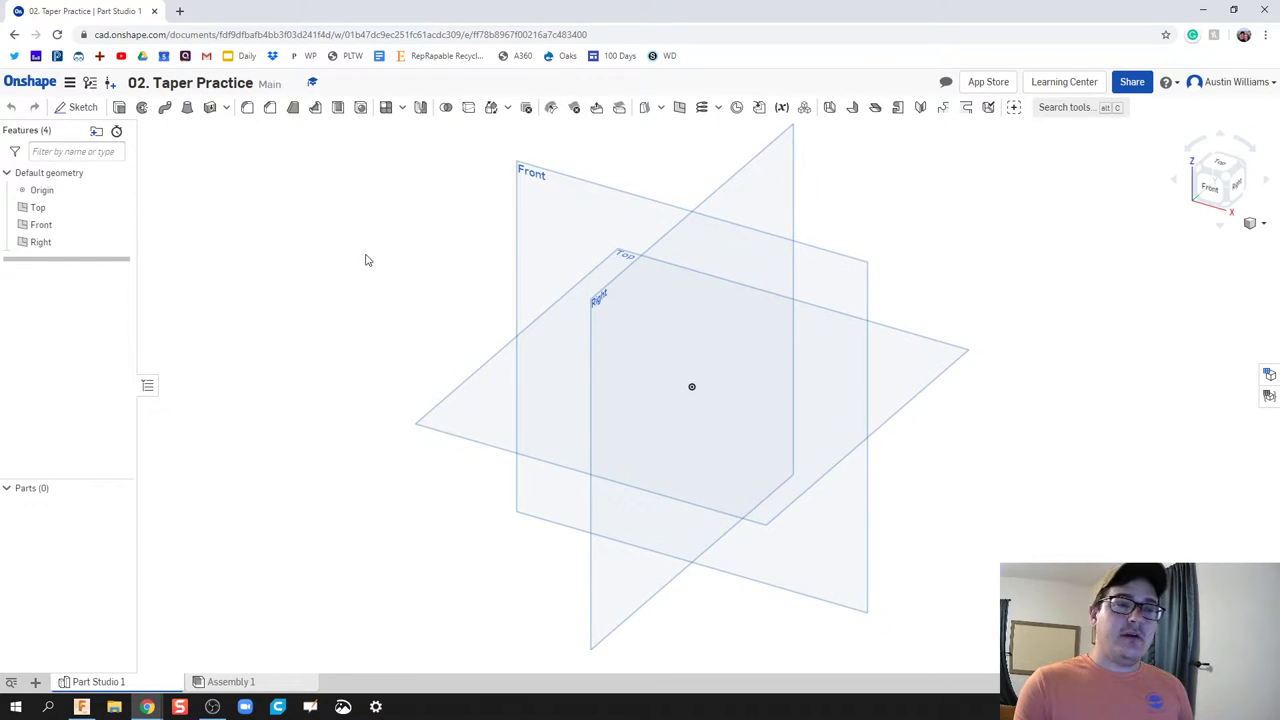
pyautogui.click(85, 108)
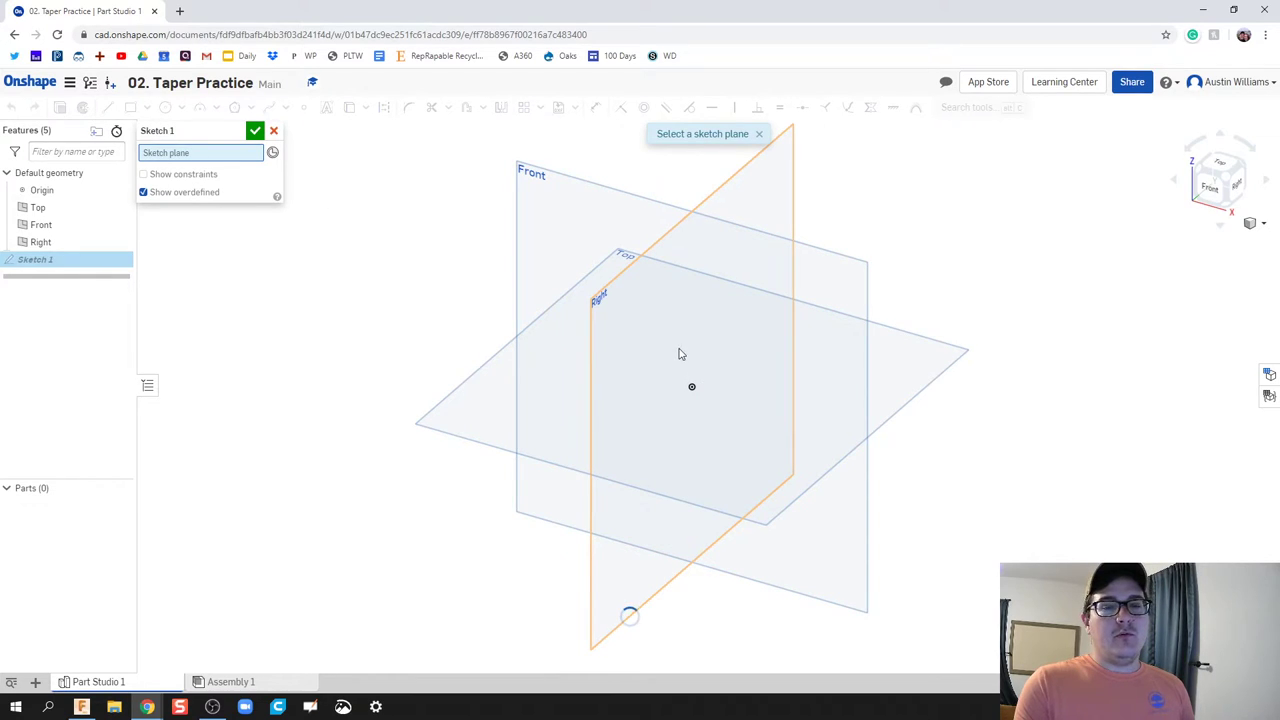
pyautogui.click(835, 284)
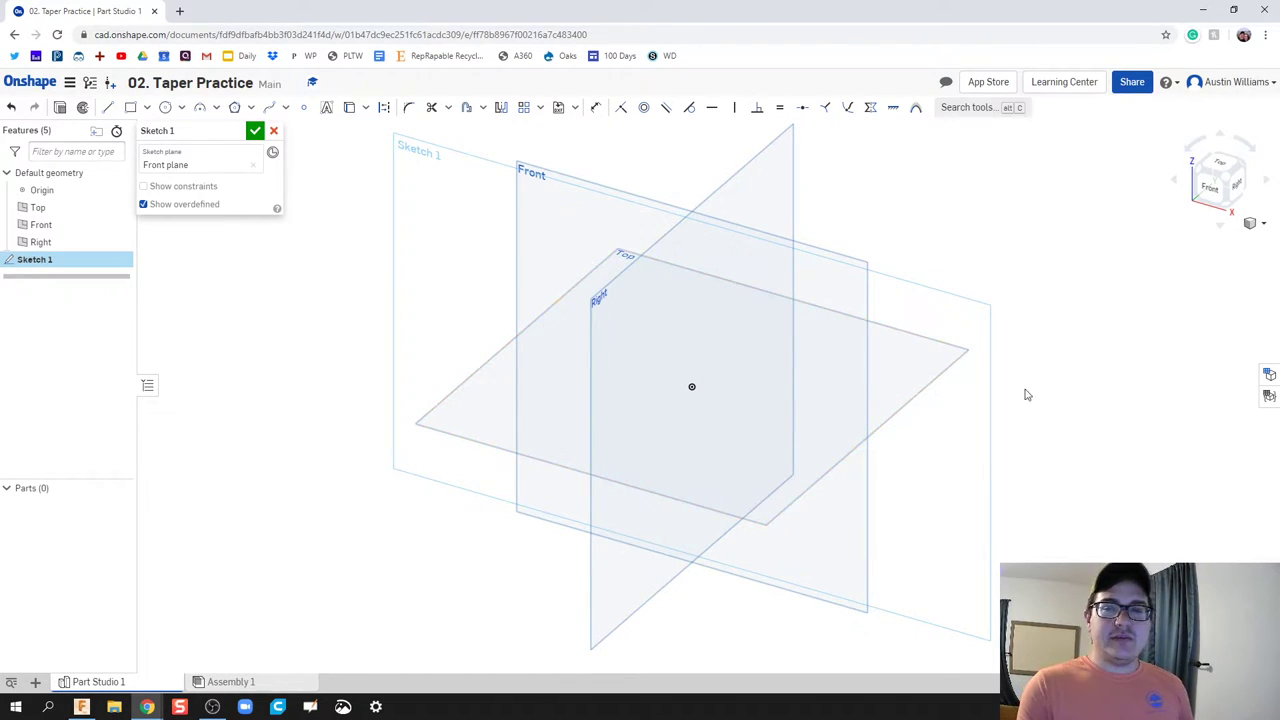
pyautogui.click(1209, 191)
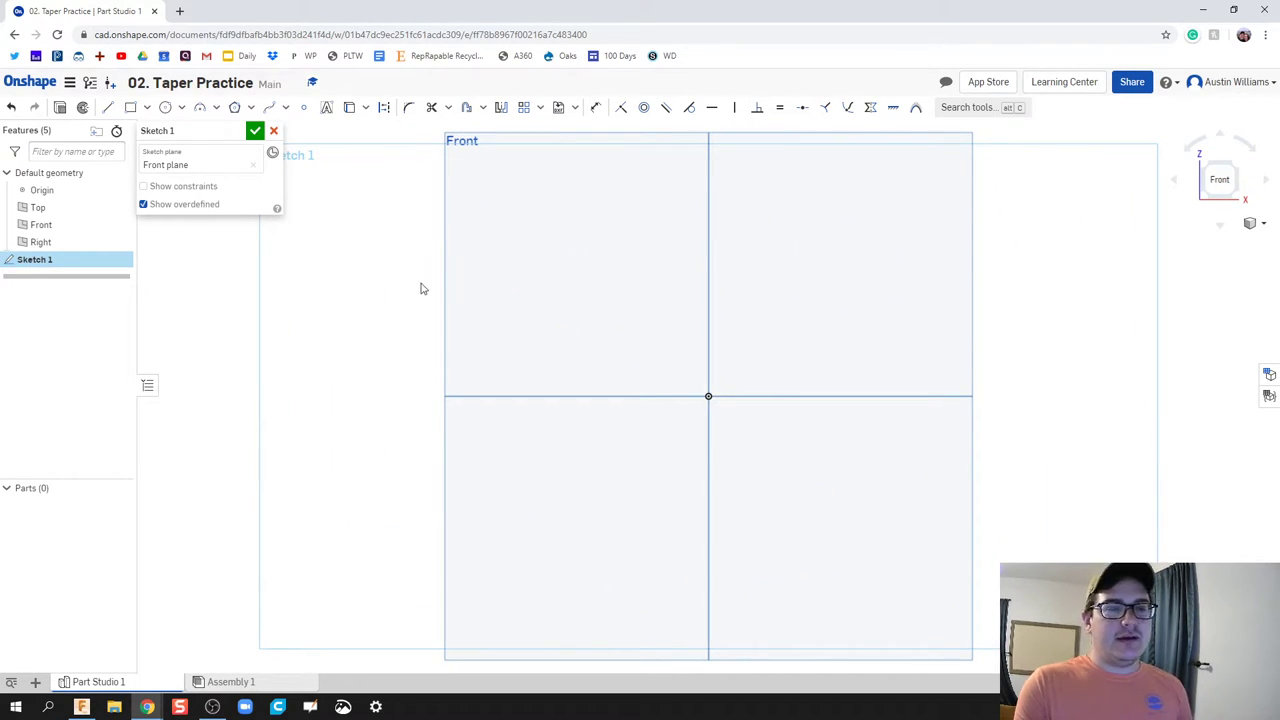
pyautogui.moveTo(420, 289)
pyautogui.mouseDown(button='middle')
pyautogui.moveTo(371, 263)
pyautogui.moveTo(388, 270)
pyautogui.mouseUp(button='middle')
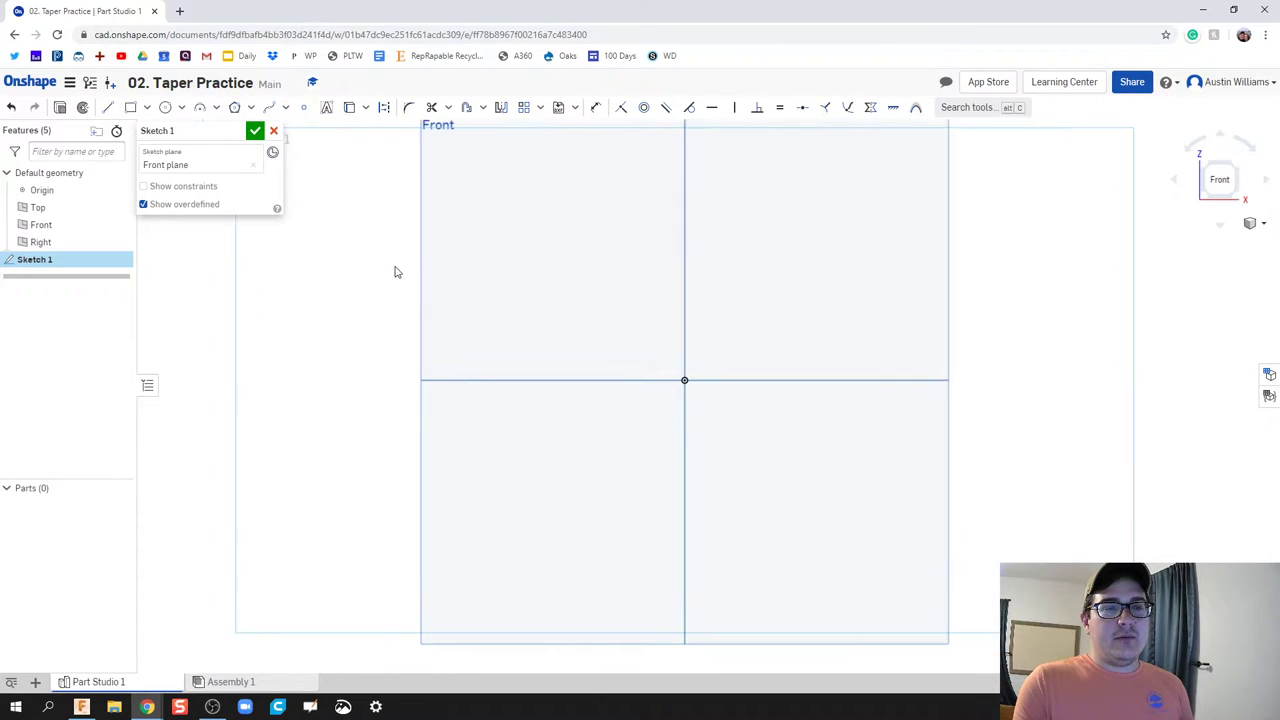
# Draw a centre-point rectangle starting at the origin
pyautogui.press('f')
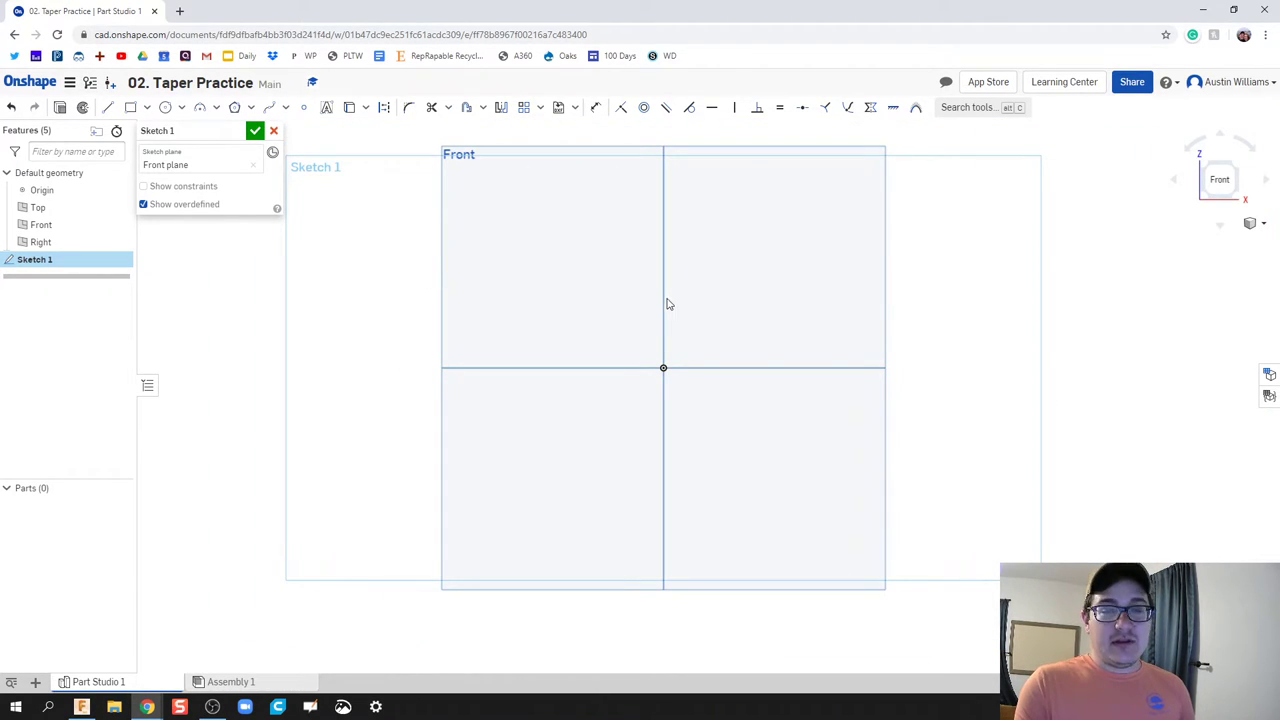
pyautogui.press('r')
pyautogui.click(663, 368)
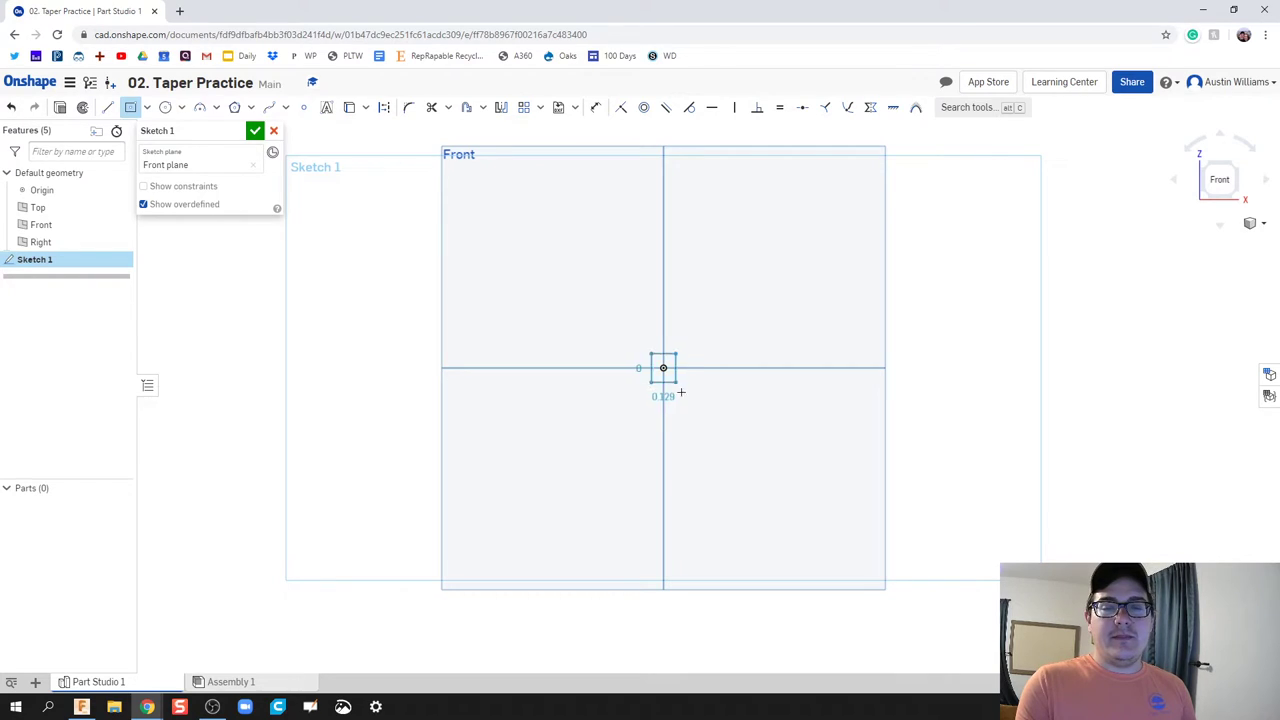
pyautogui.click(757, 443)
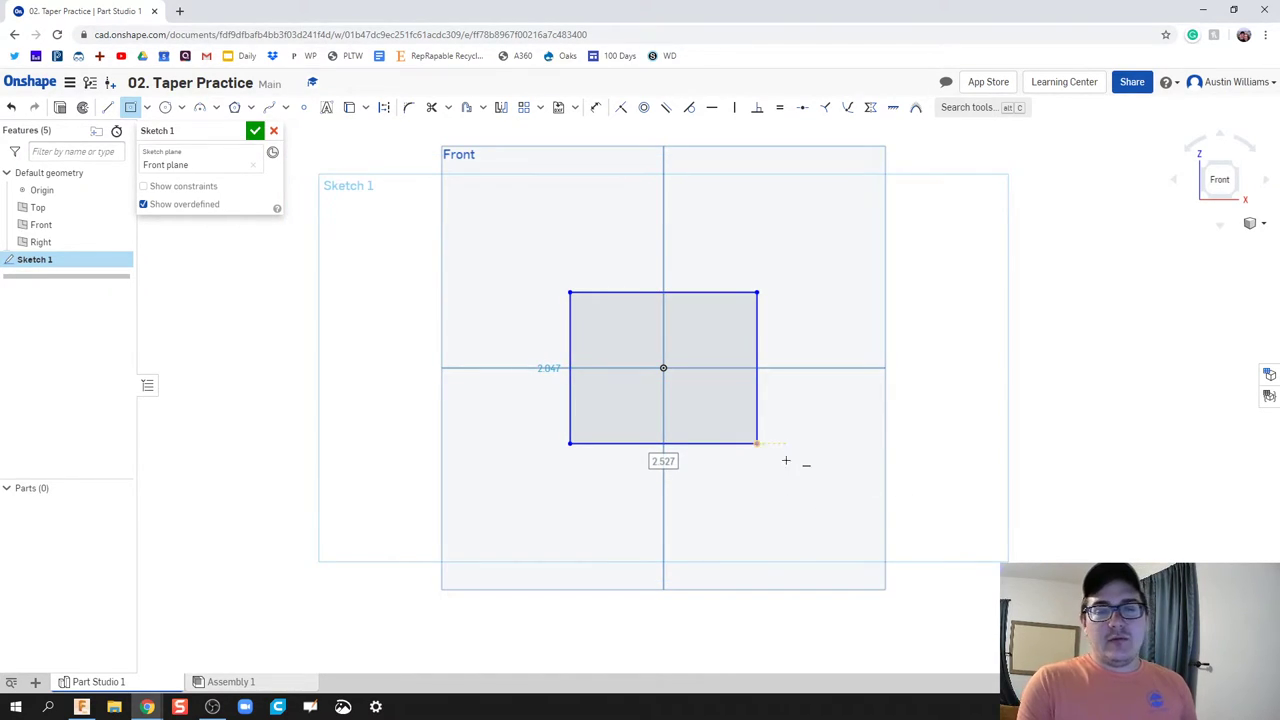
pyautogui.scroll(-1, 743, 483)
pyautogui.scroll(2, 734, 486)
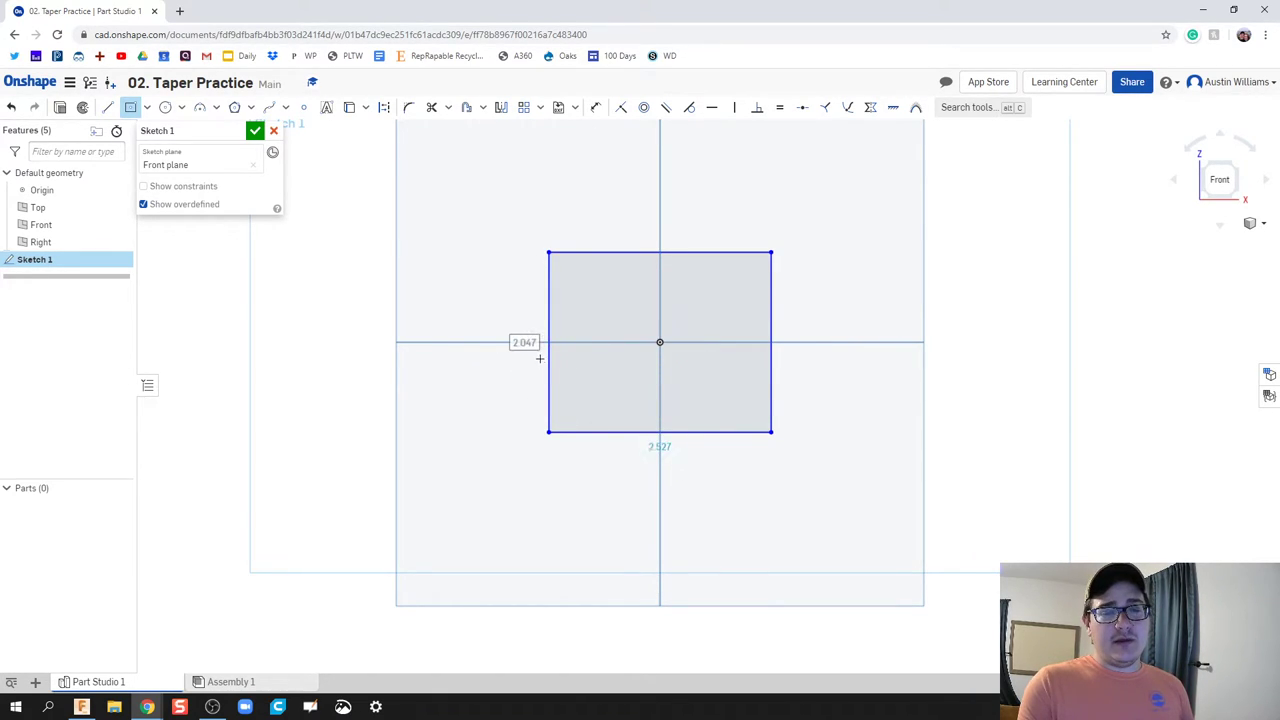
# Draw two small test rectangles to the left, then undo them
pyautogui.click(527, 343)
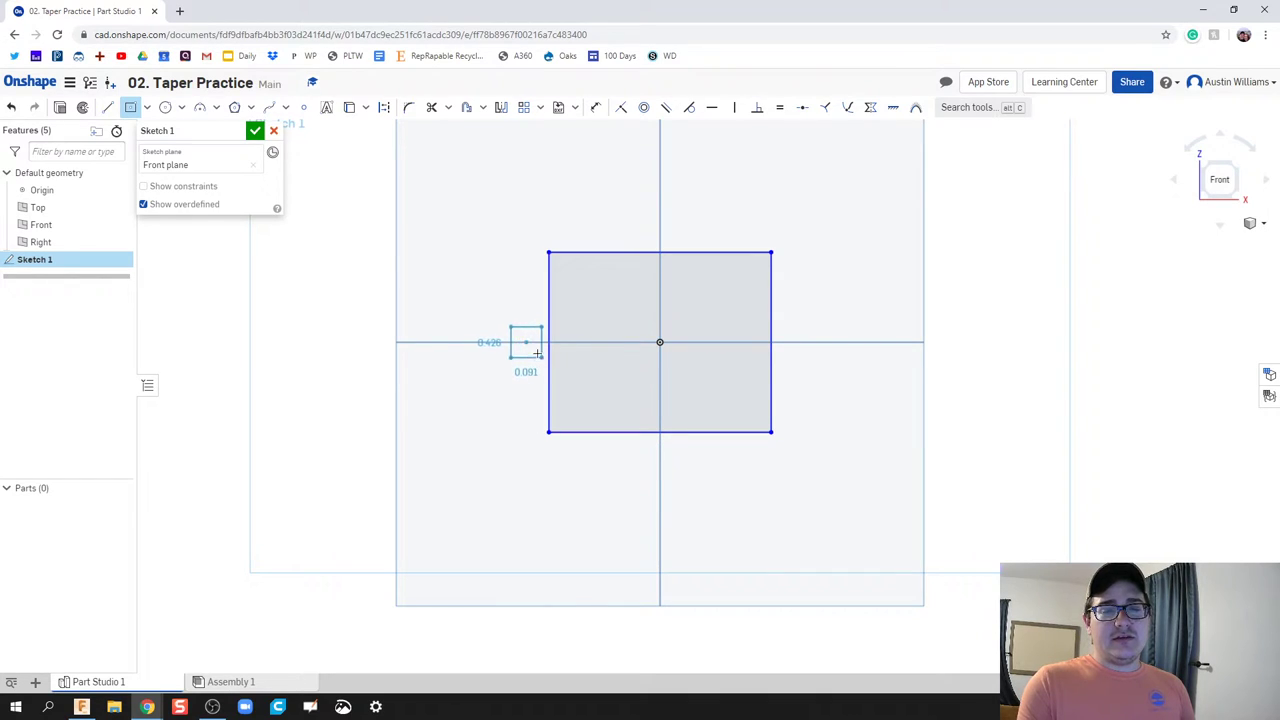
pyautogui.click(542, 375)
pyautogui.click(490, 342)
pyautogui.click(503, 396)
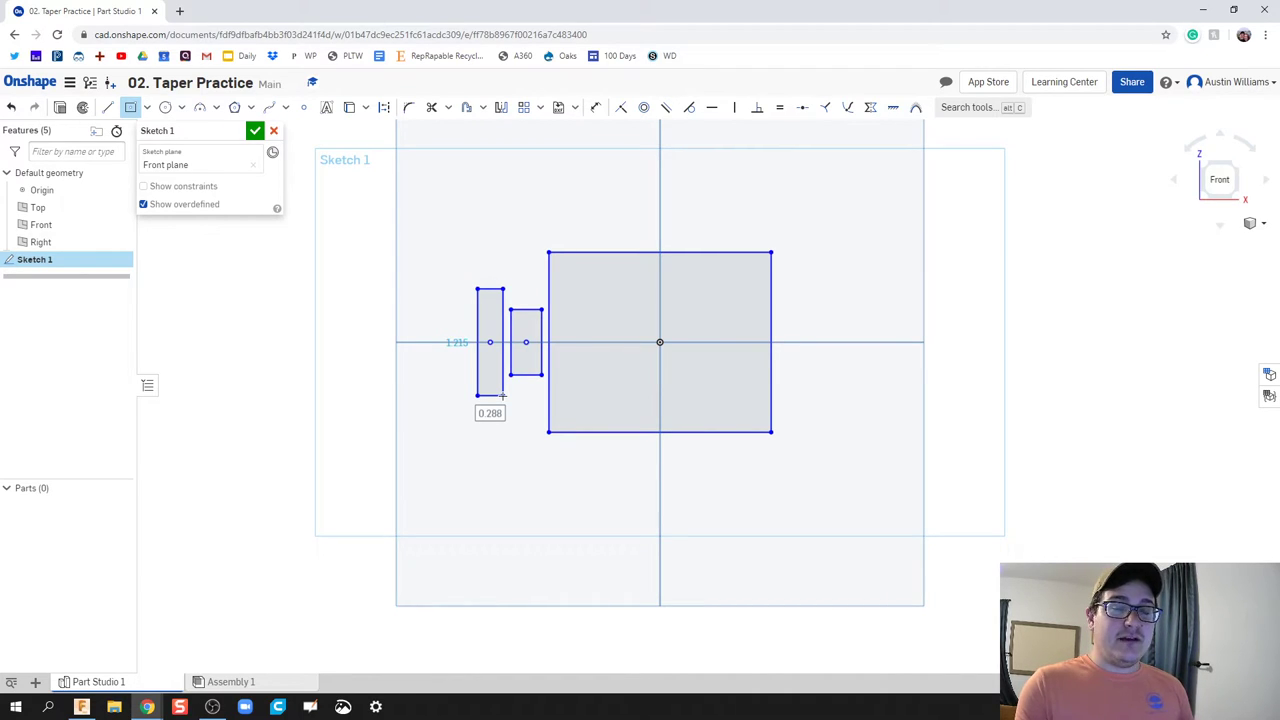
pyautogui.press('Escape')
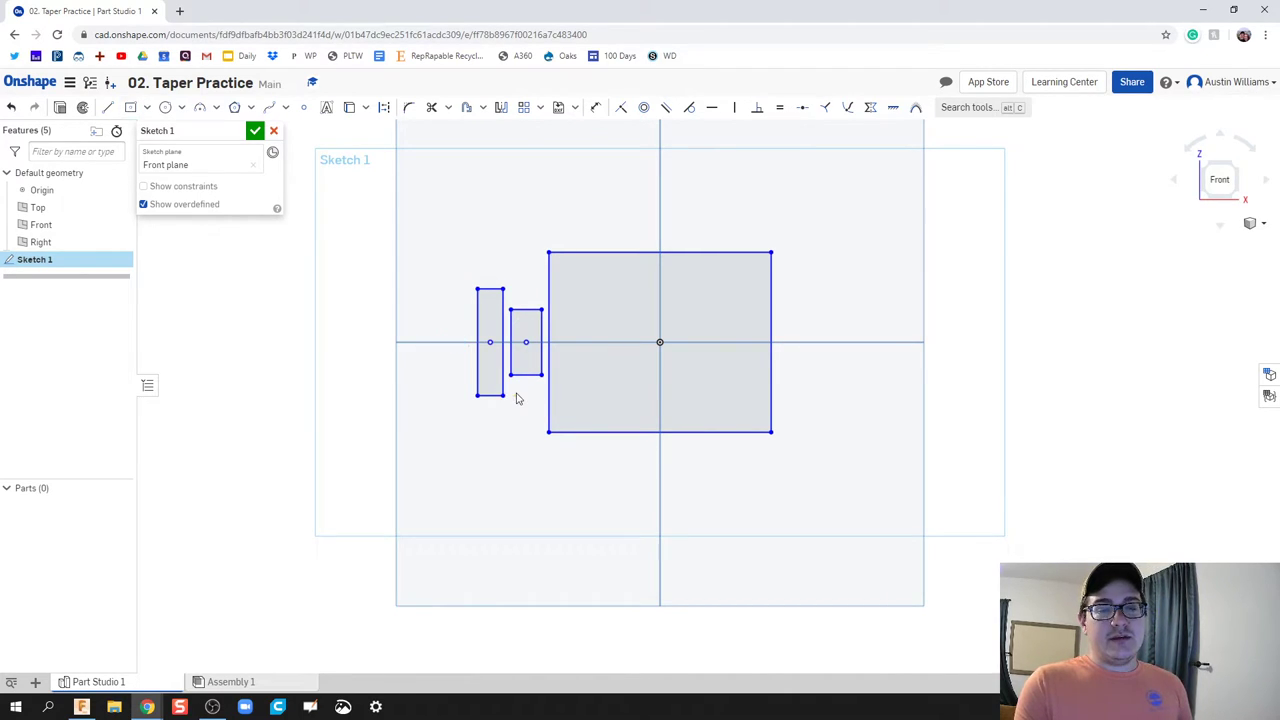
pyautogui.hotkey('ctrl', 'z')
pyautogui.hotkey('ctrl', 'z')
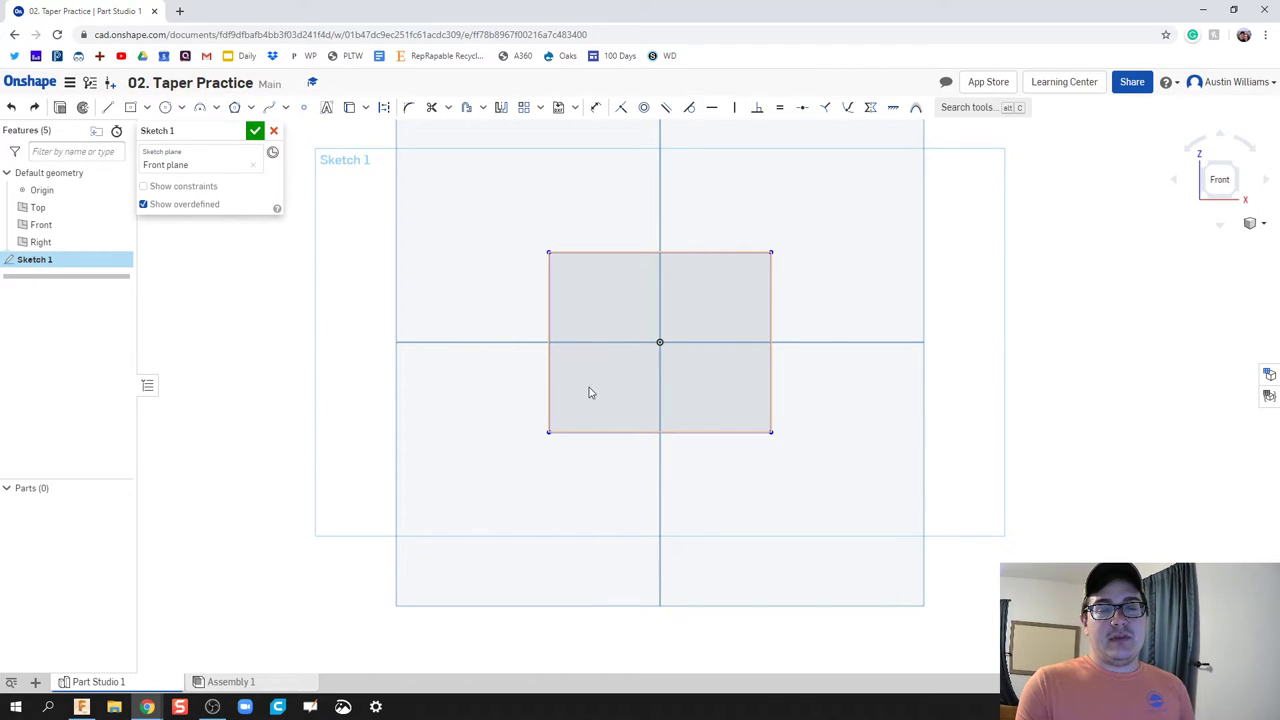
pyautogui.press('l')
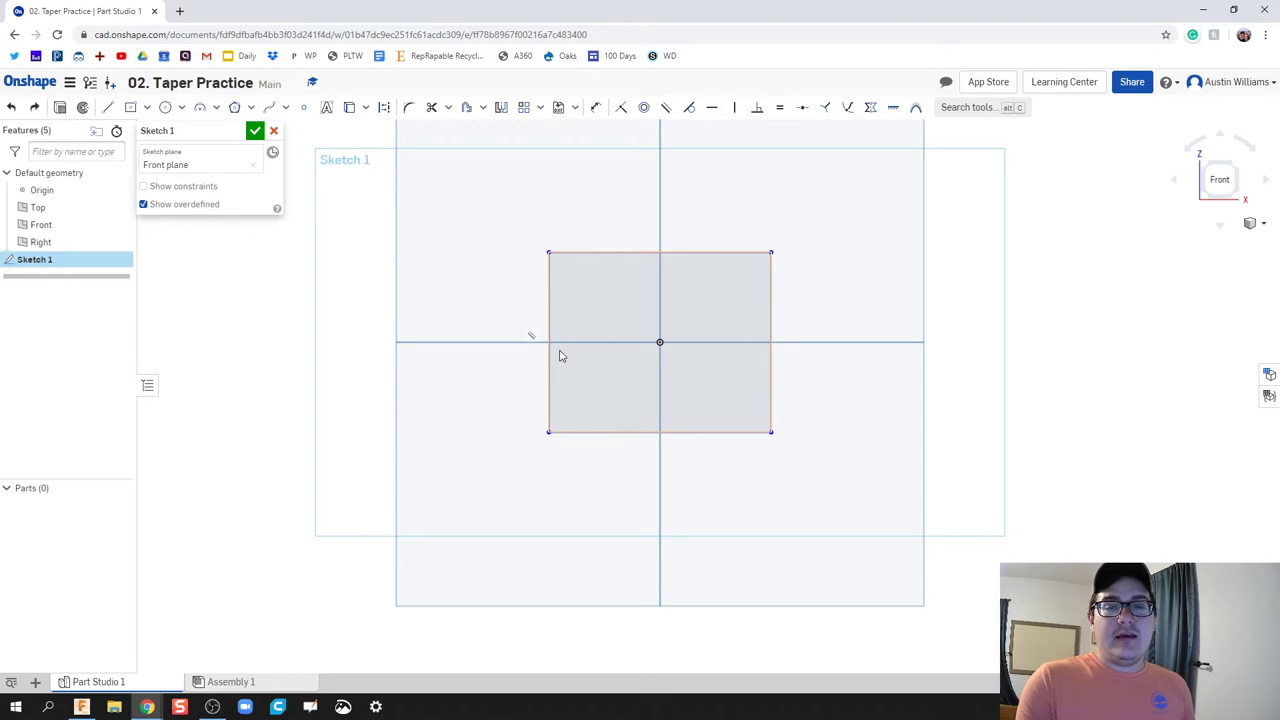
# Dimension the rectangle's left edge to a height of 2 in
pyautogui.press('u')
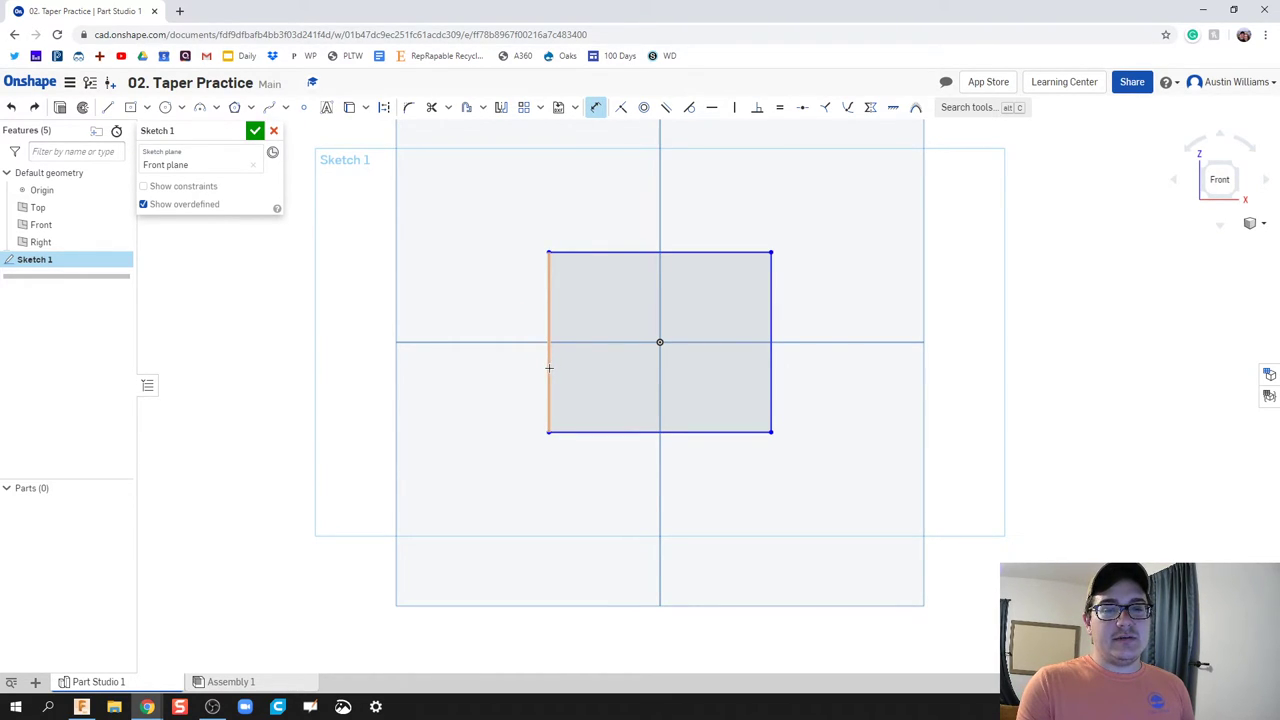
pyautogui.click(549, 368)
pyautogui.click(485, 368)
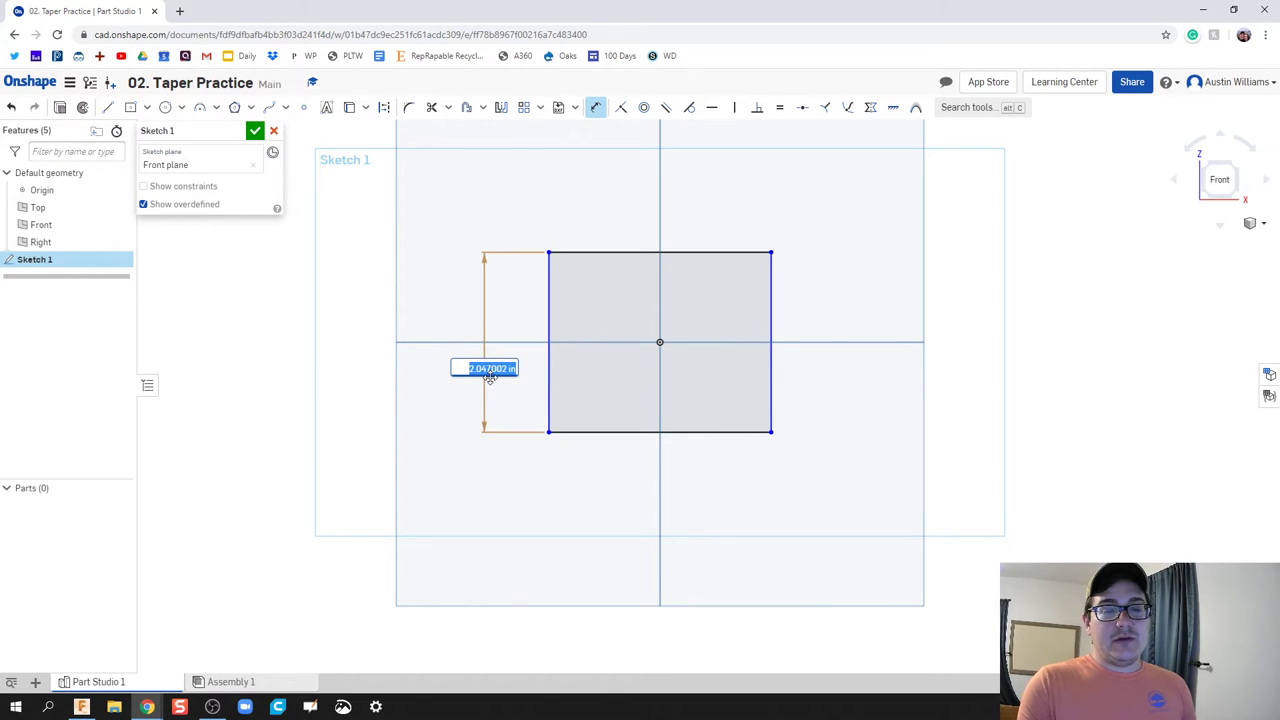
pyautogui.write('2')
pyautogui.press('Return')
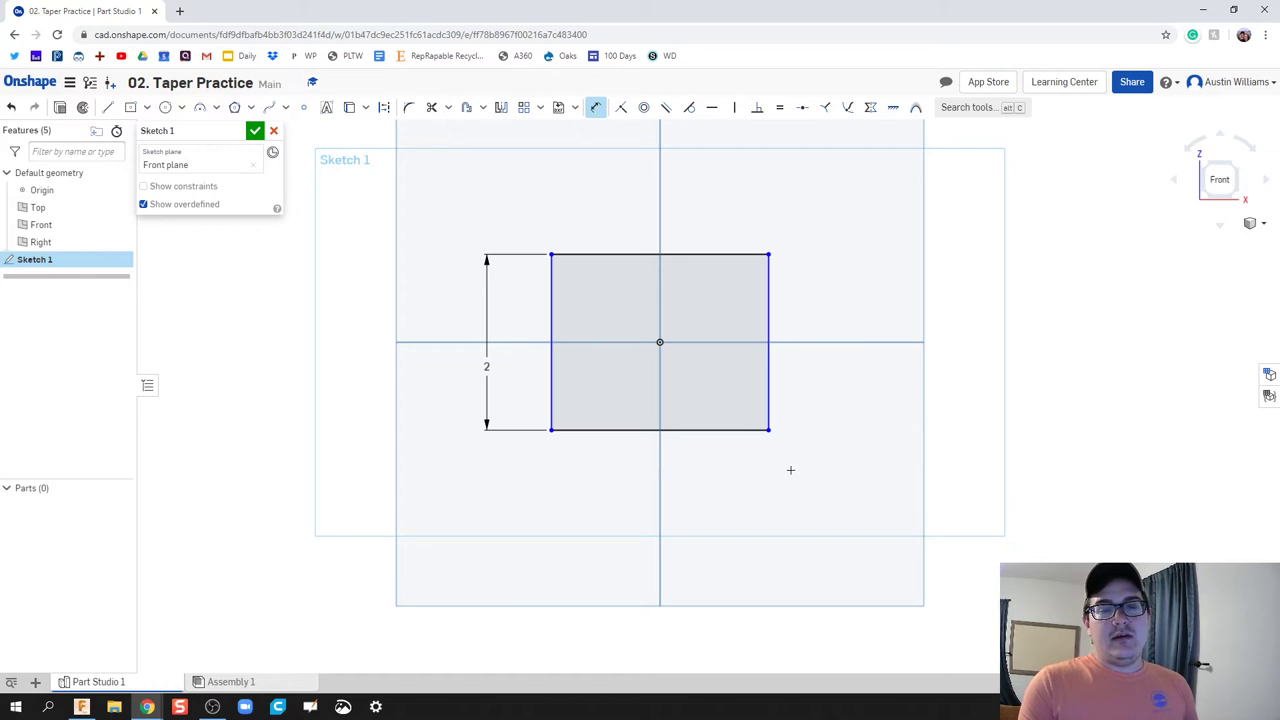
pyautogui.press('Escape')
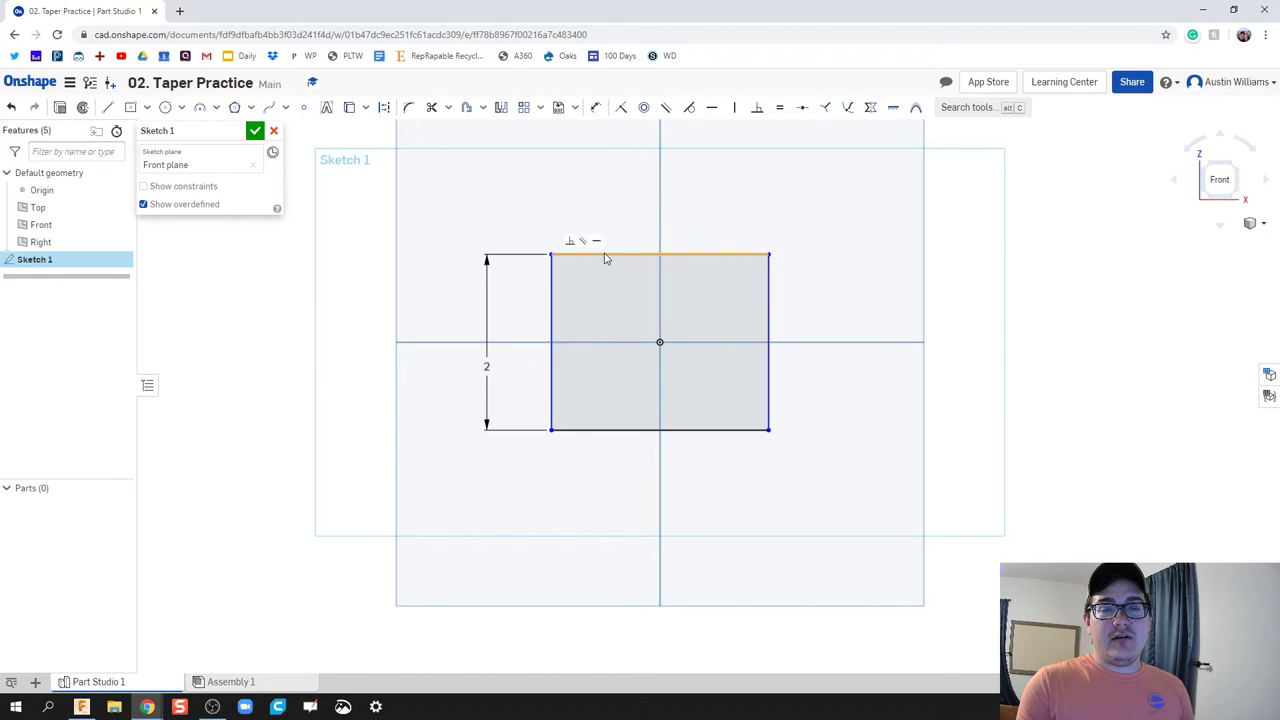
# Select the rectangle's left, right and top edges, then clear the selection
pyautogui.click(553, 321)
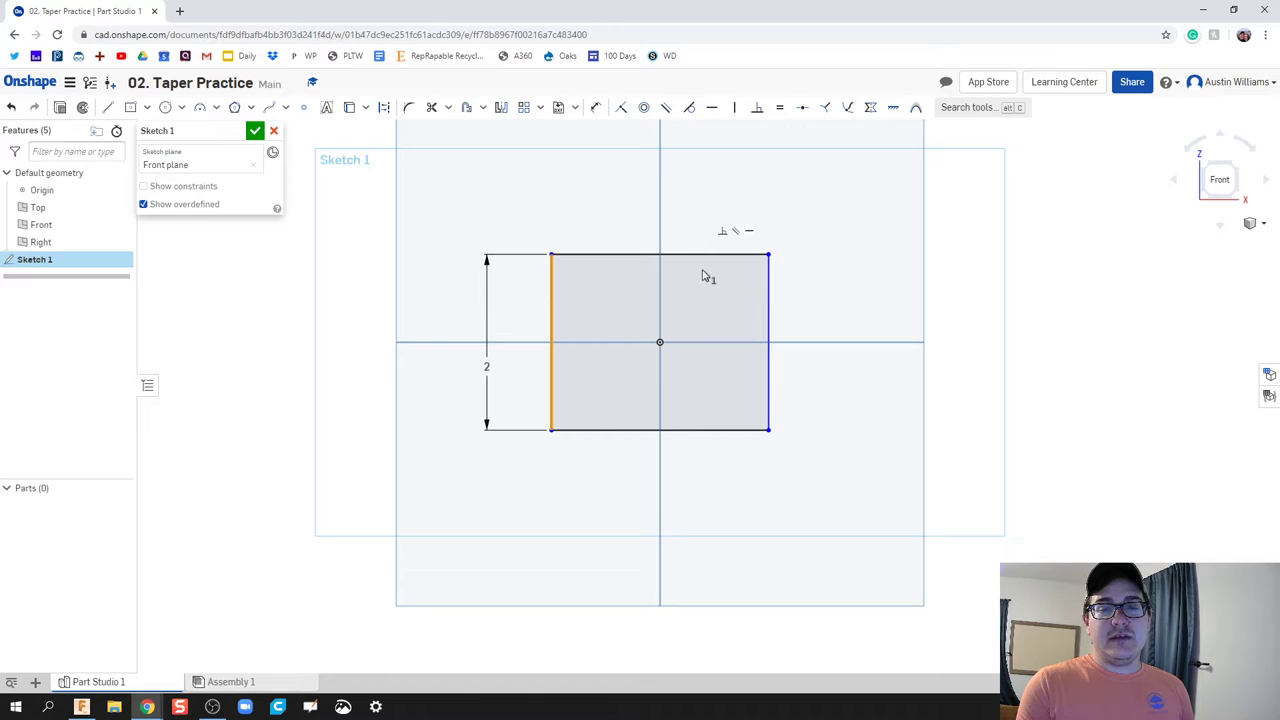
pyautogui.click(769, 333)
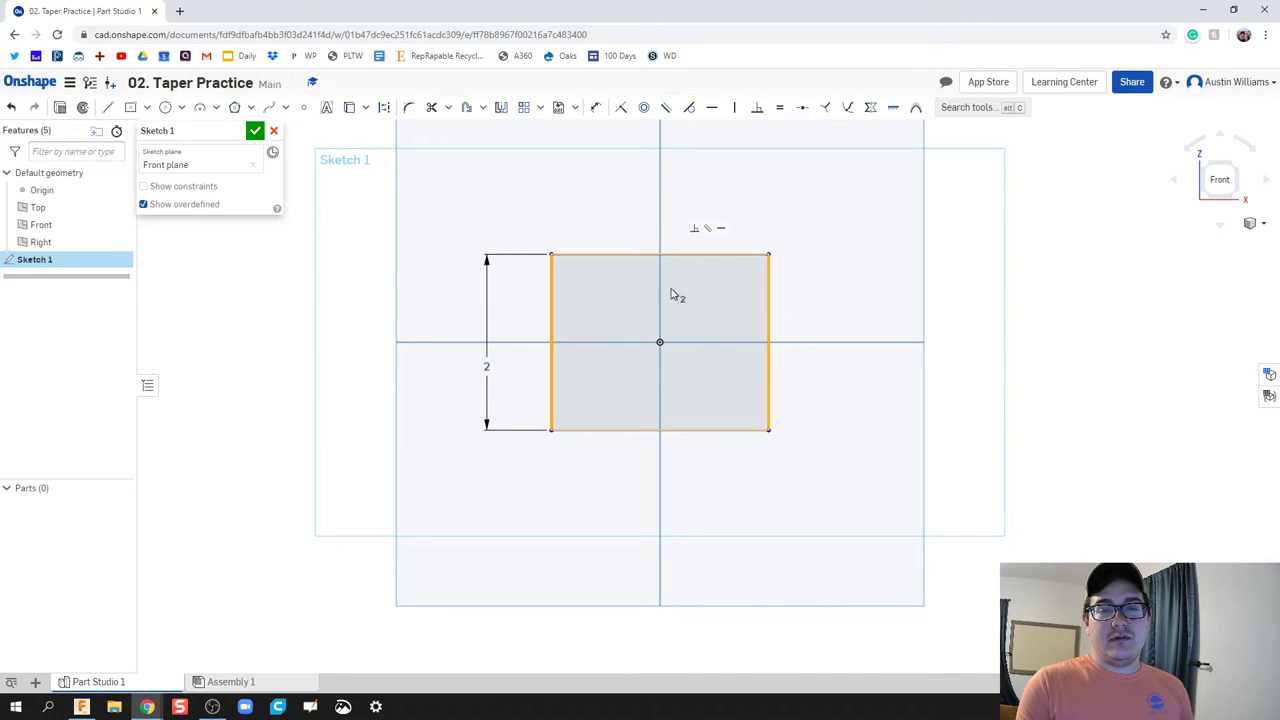
pyautogui.click(663, 254)
pyautogui.click(840, 297)
# Add a 2 in width dimension between the left and right edges, placed above
pyautogui.press('d')
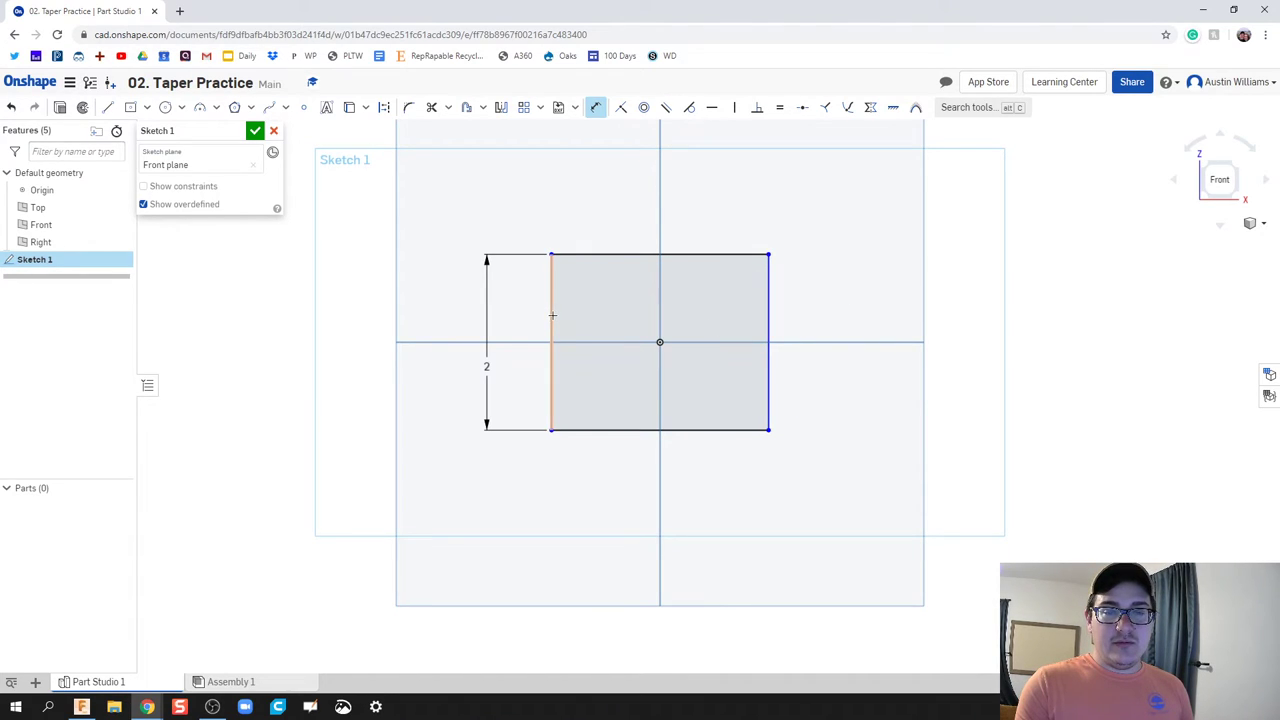
pyautogui.click(552, 317)
pyautogui.click(762, 320)
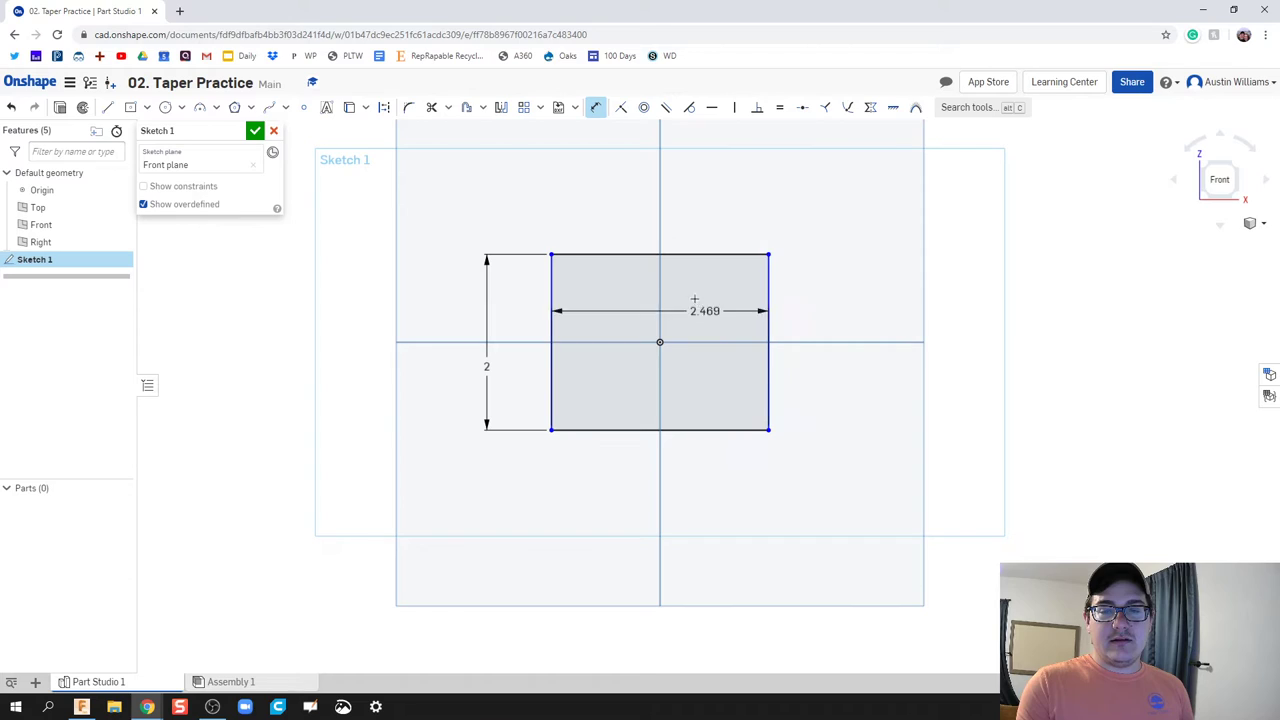
pyautogui.click(730, 248)
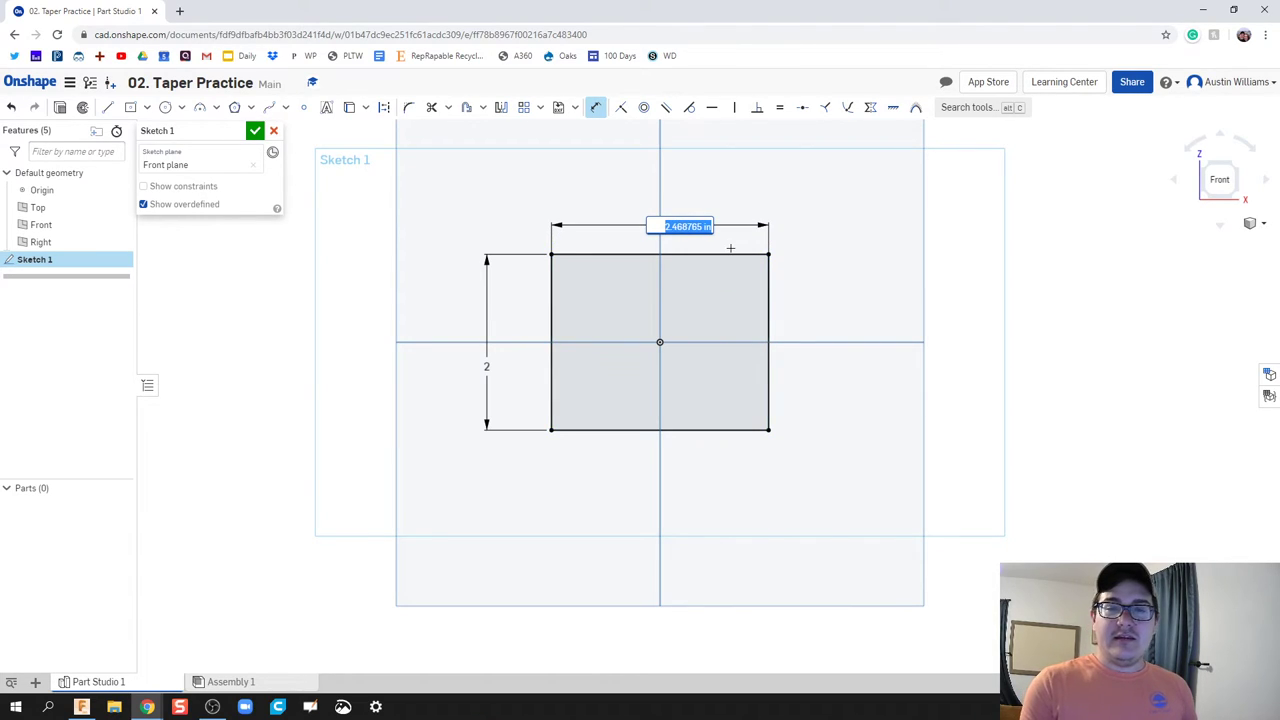
pyautogui.write('2')
pyautogui.press('Return')
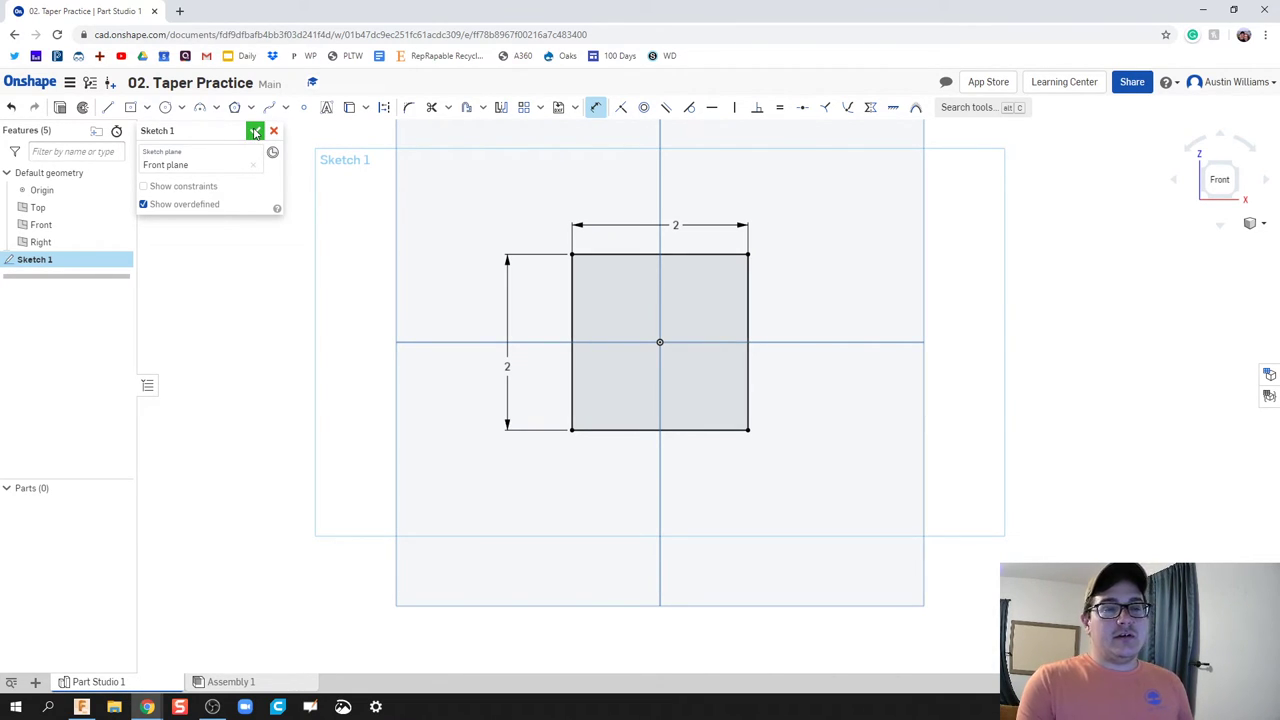
# Close Sketch 1 and extrude its square face 2 in blind as a solid
pyautogui.click(255, 132)
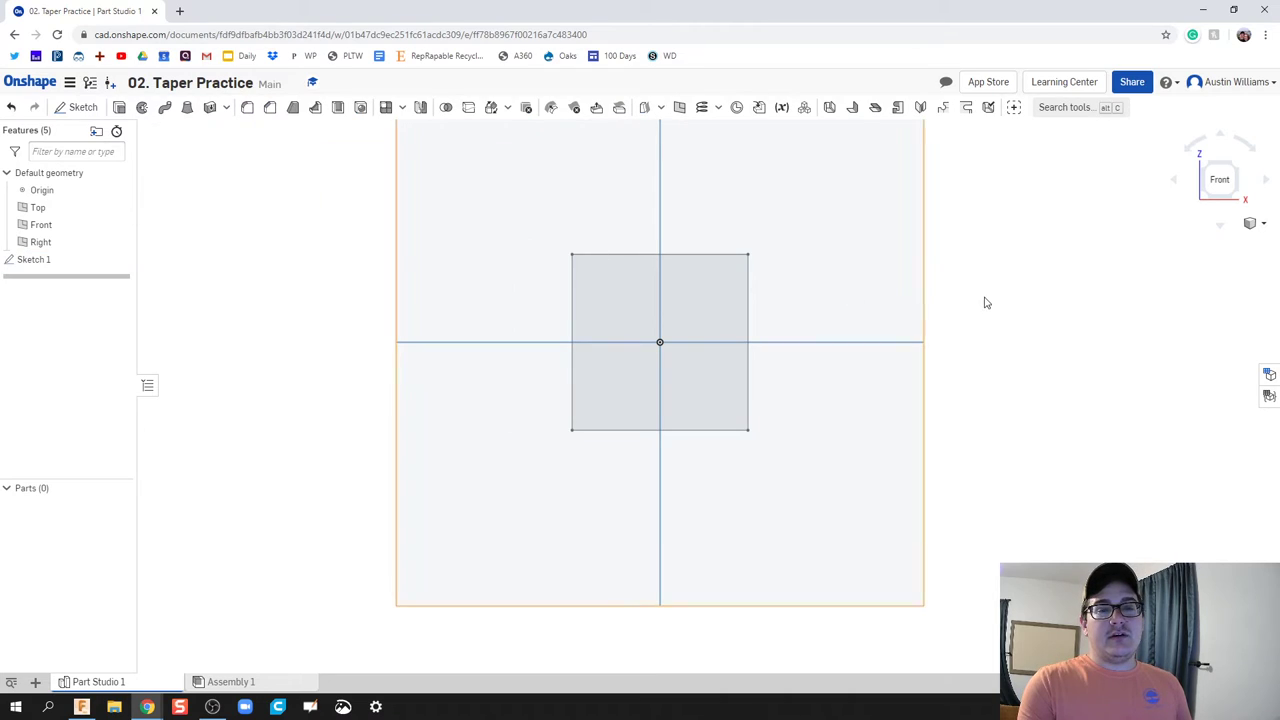
pyautogui.click(1237, 170)
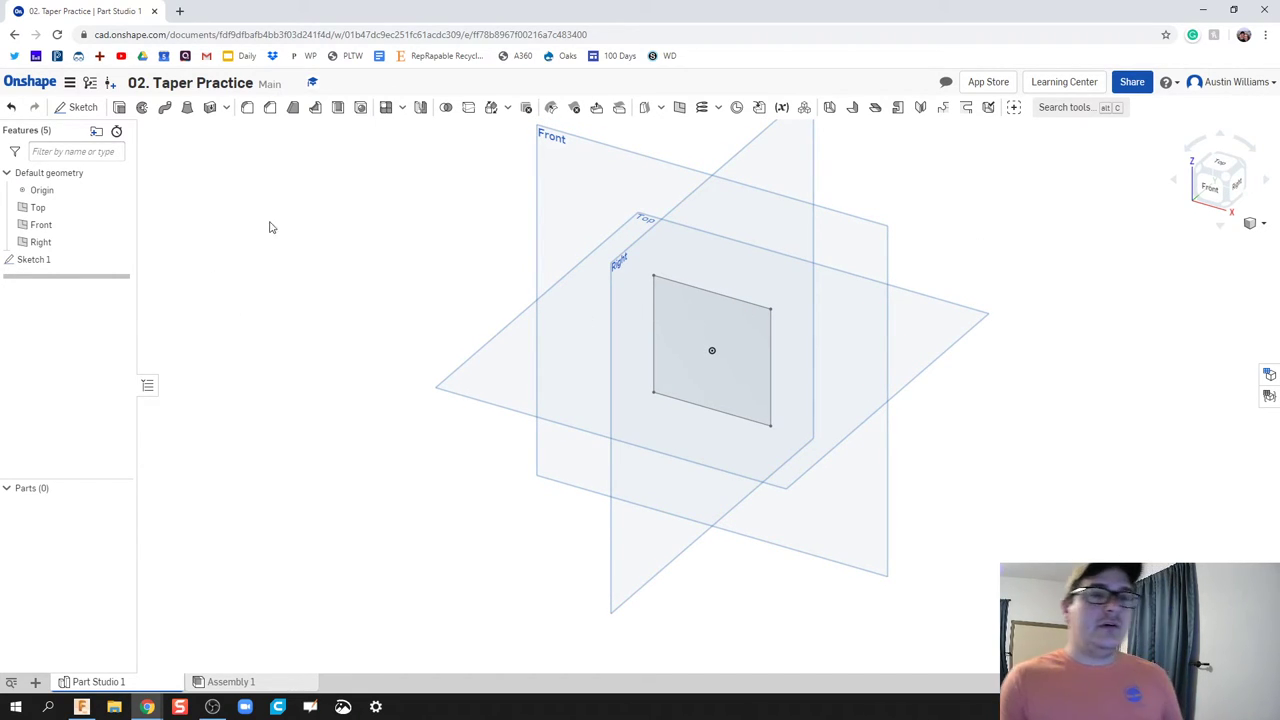
pyautogui.click(121, 108)
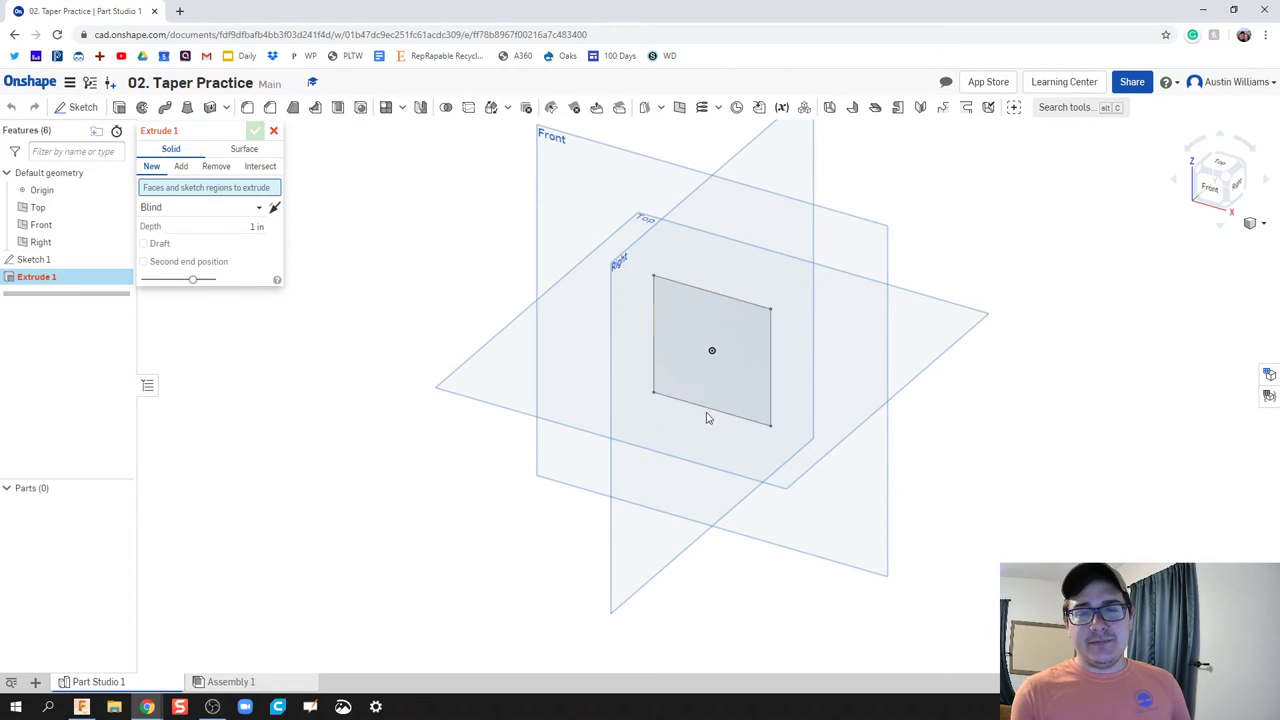
pyautogui.click(728, 392)
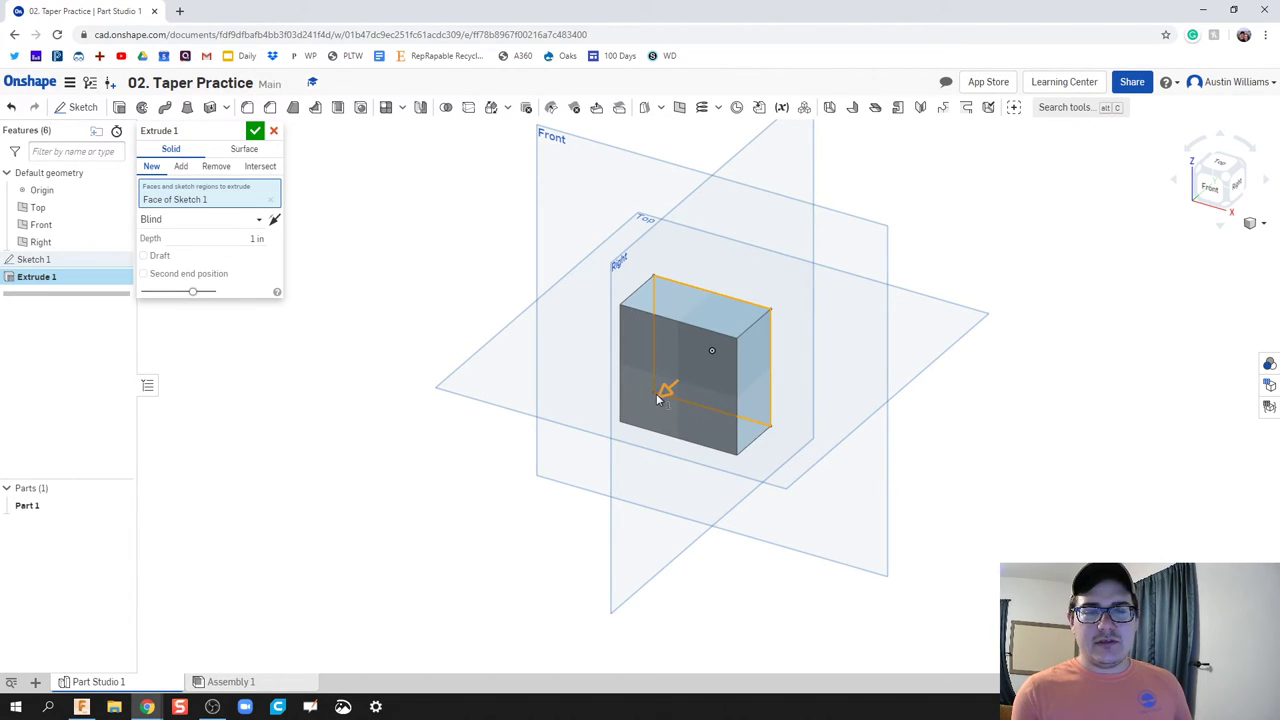
pyautogui.moveTo(660, 397); pyautogui.dragTo(632, 419)
pyautogui.moveTo(199, 131); pyautogui.dragTo(357, 201)
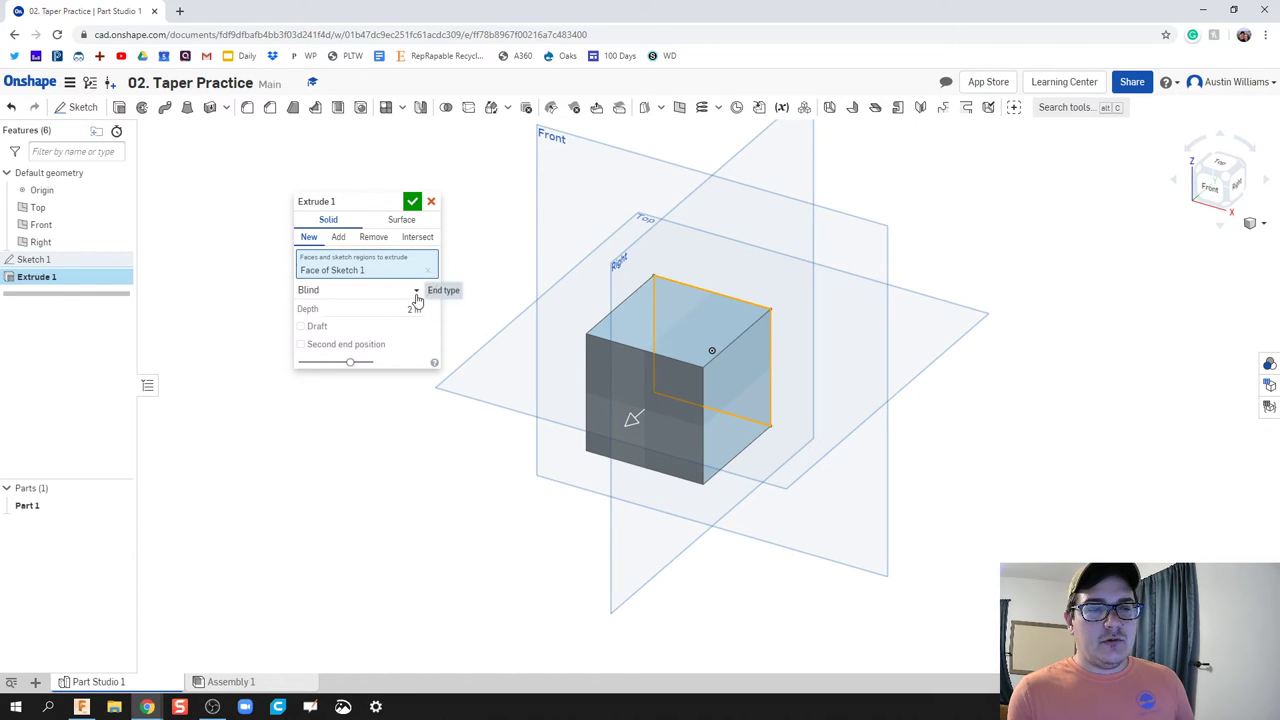
# Enable a 30 deg draft on Extrude 1 and flip it to taper inward
pyautogui.click(301, 326)
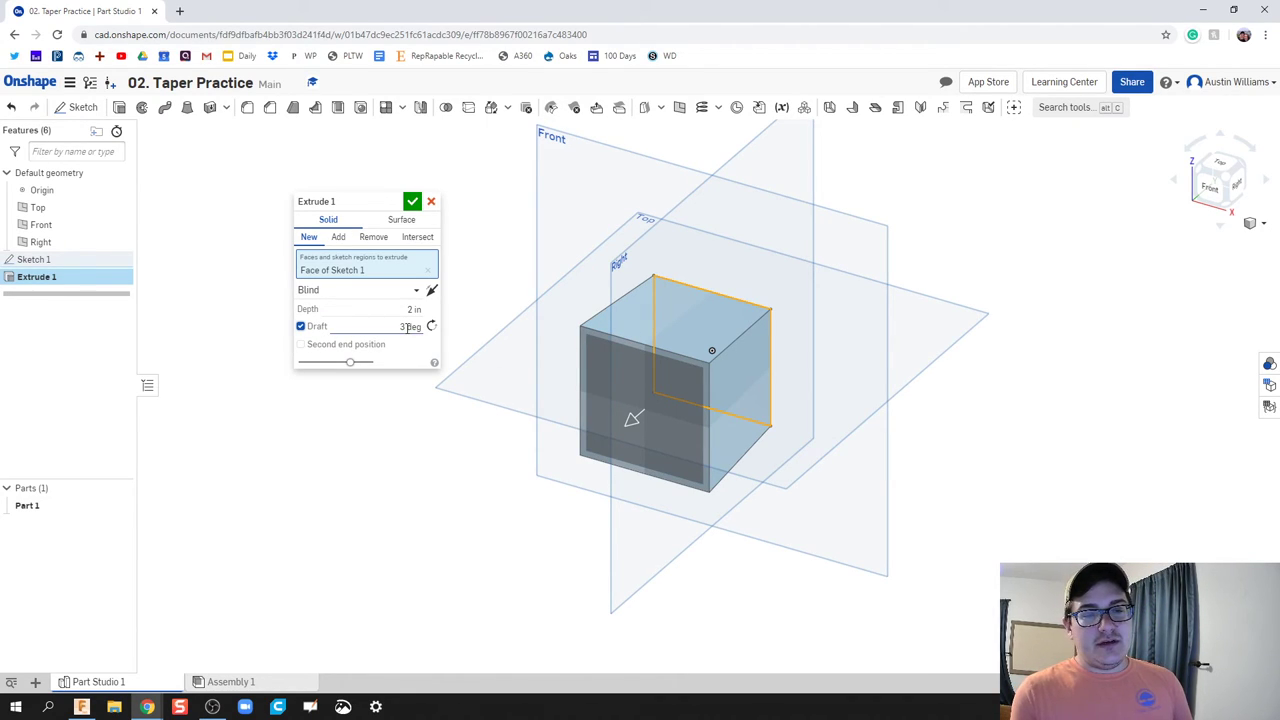
pyautogui.click(408, 327)
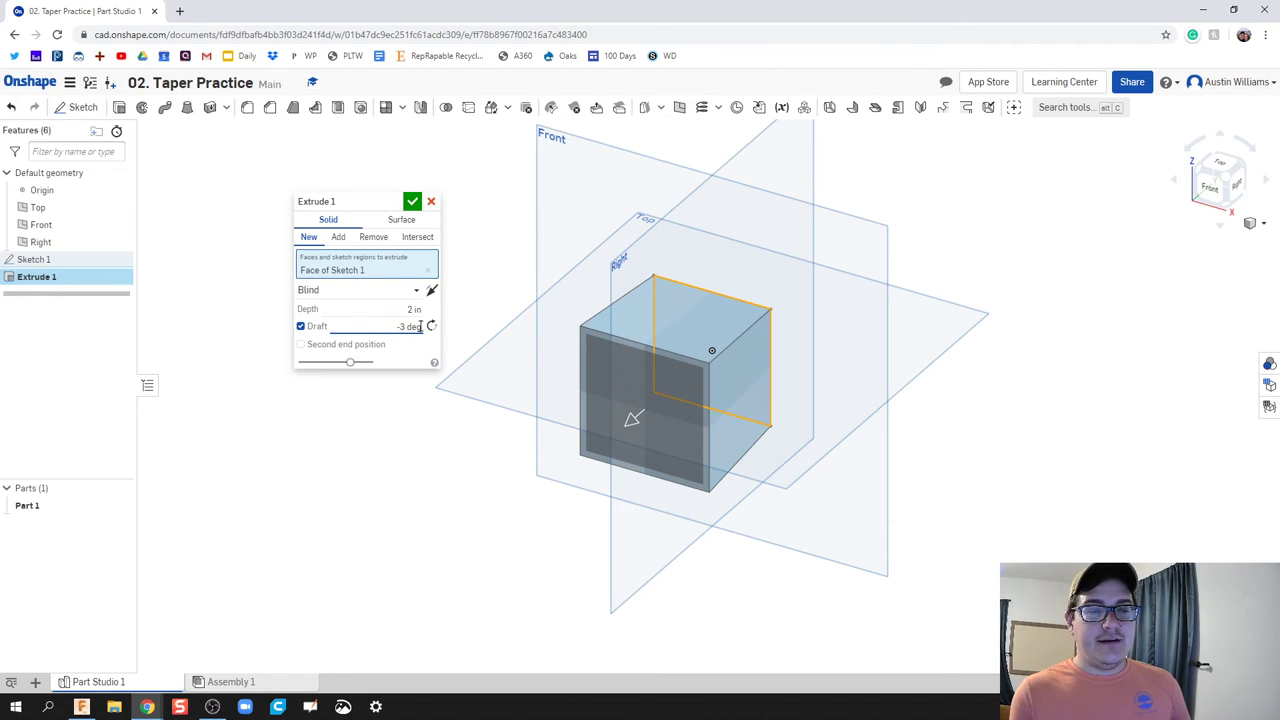
pyautogui.click(419, 326)
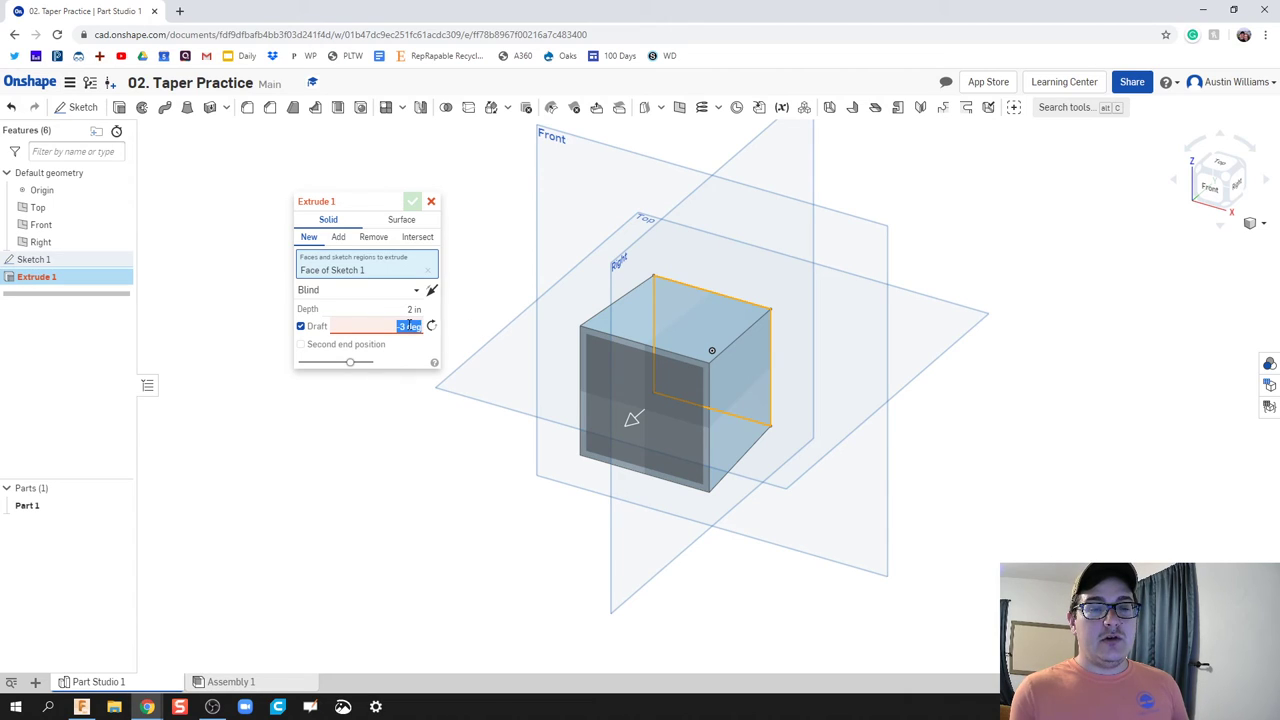
pyautogui.click(401, 326)
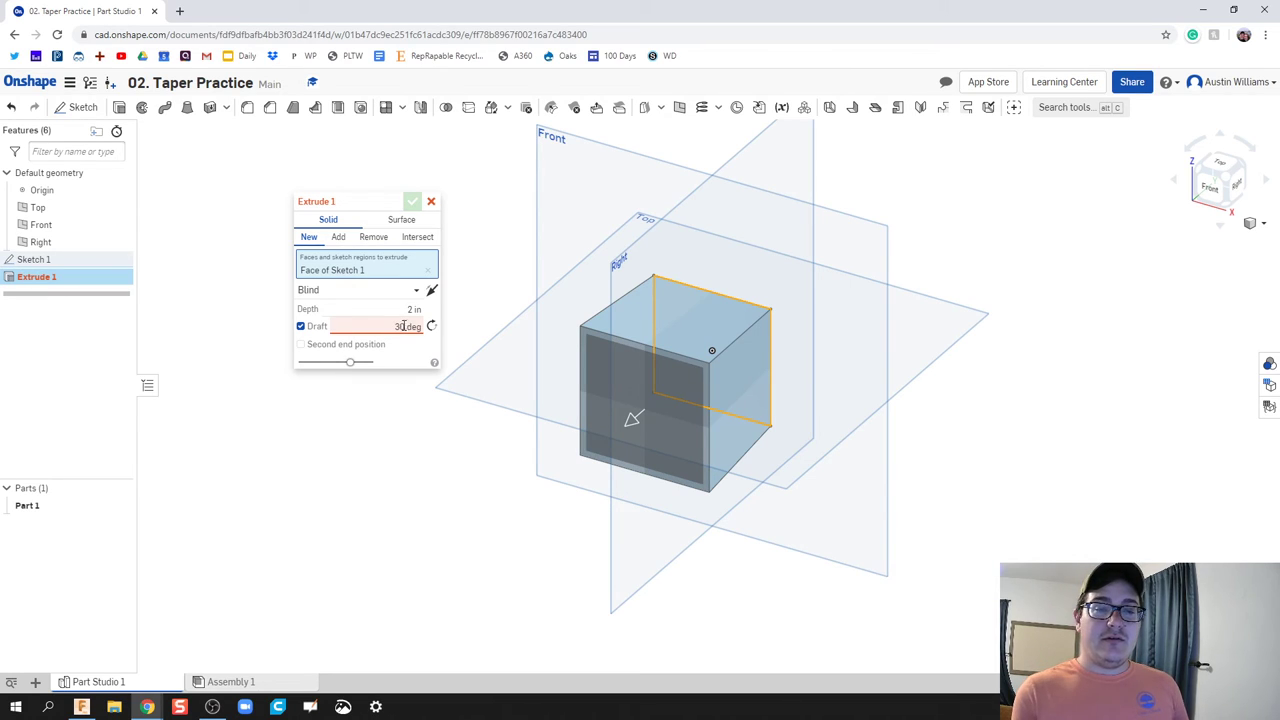
pyautogui.click(432, 327)
pyautogui.click(432, 327)
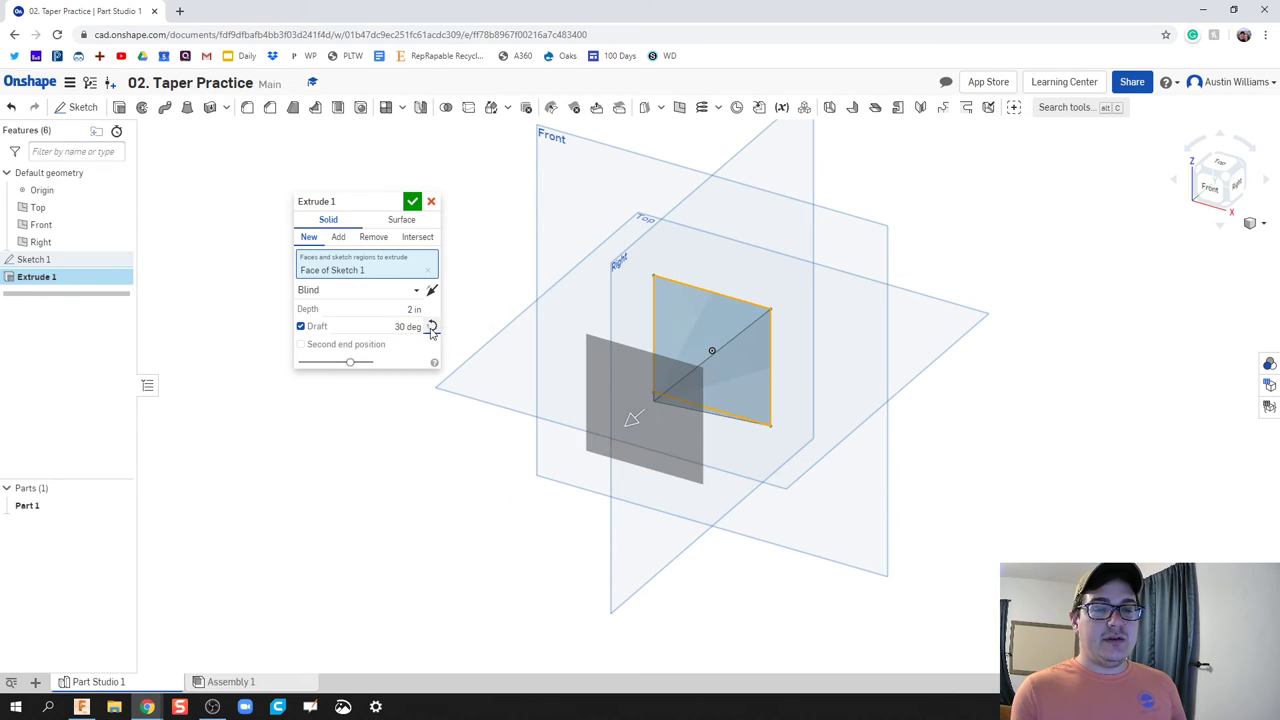
pyautogui.moveTo(640, 450); pyautogui.dragTo(634, 482, button='right')
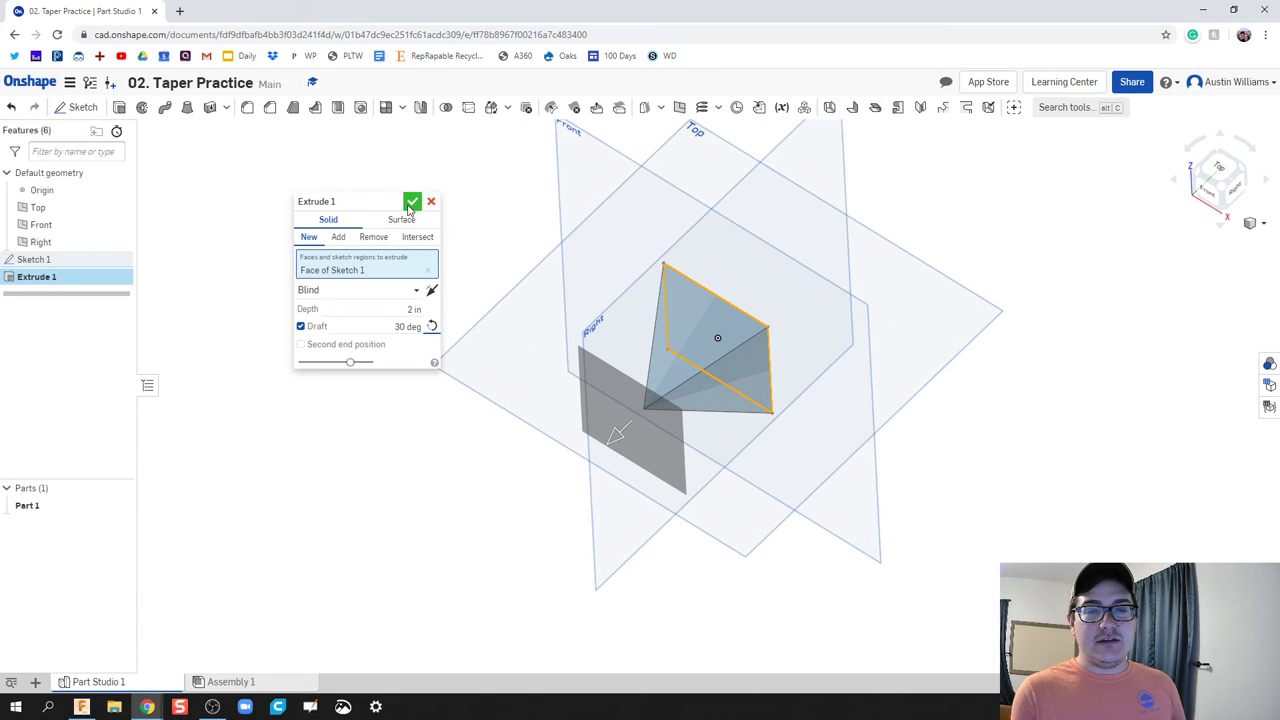
# Accept the drafted extrude and hide the Top, Front and Right planes
pyautogui.click(412, 201)
pyautogui.moveTo(409, 209); pyautogui.dragTo(734, 294, button='right')
pyautogui.click(119, 208)
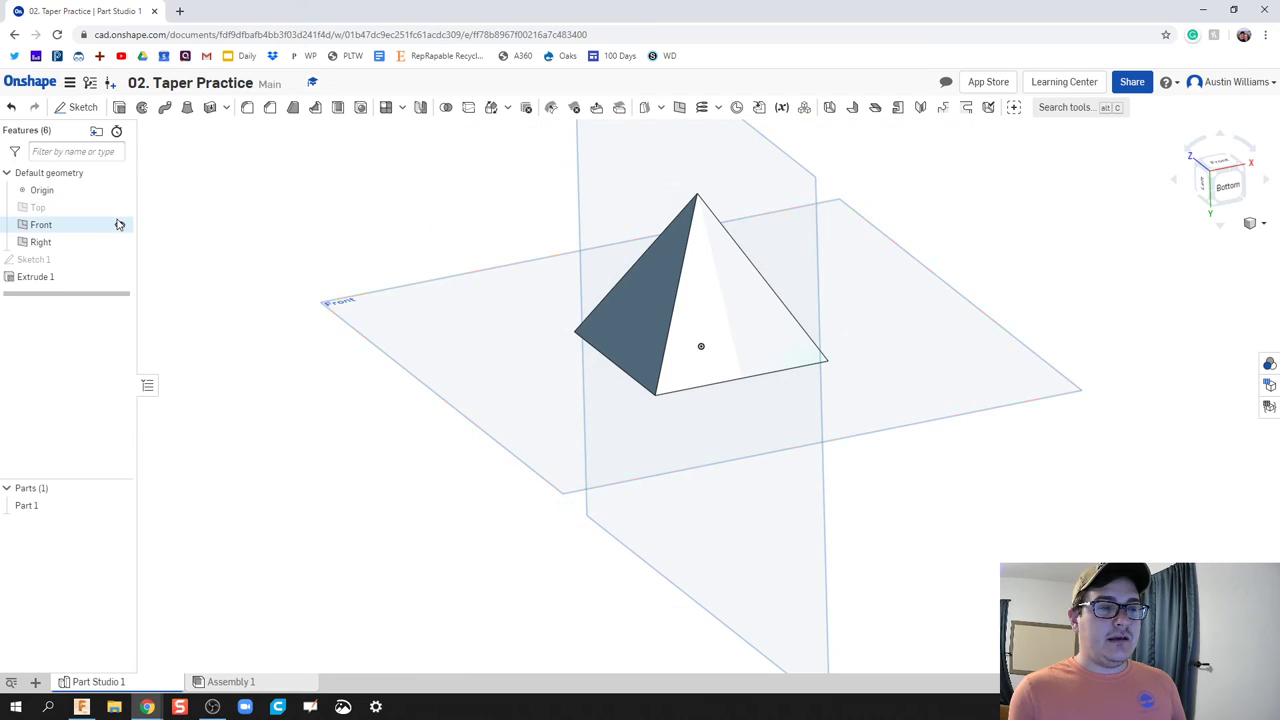
pyautogui.click(119, 224)
pyautogui.click(119, 241)
# Orbit and zoom around the pyramid to inspect its faces from several sides
pyautogui.moveTo(410, 404); pyautogui.dragTo(354, 451, button='right')
pyautogui.scroll(-2, 400, 449)
pyautogui.scroll(4, 402, 444)
pyautogui.scroll(2, 403, 444)
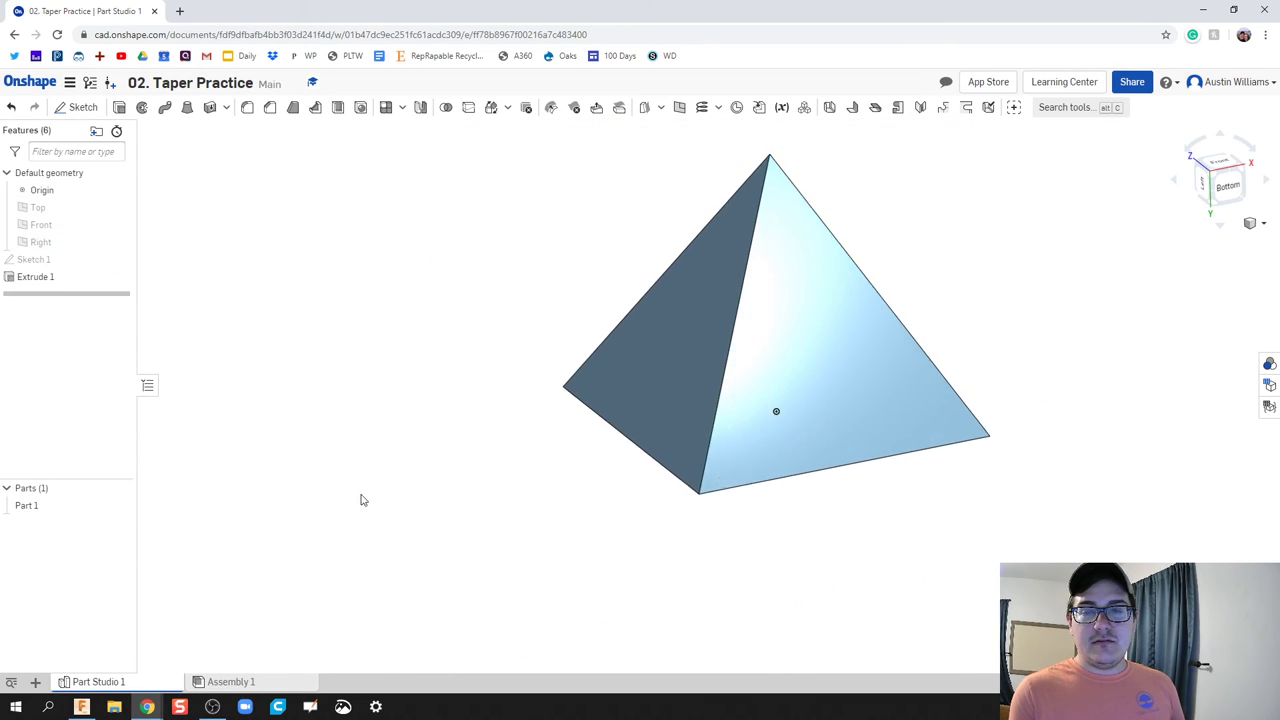
pyautogui.scroll(2, 580, 486)
pyautogui.scroll(2, 492, 494)
pyautogui.scroll(-3, 496, 480)
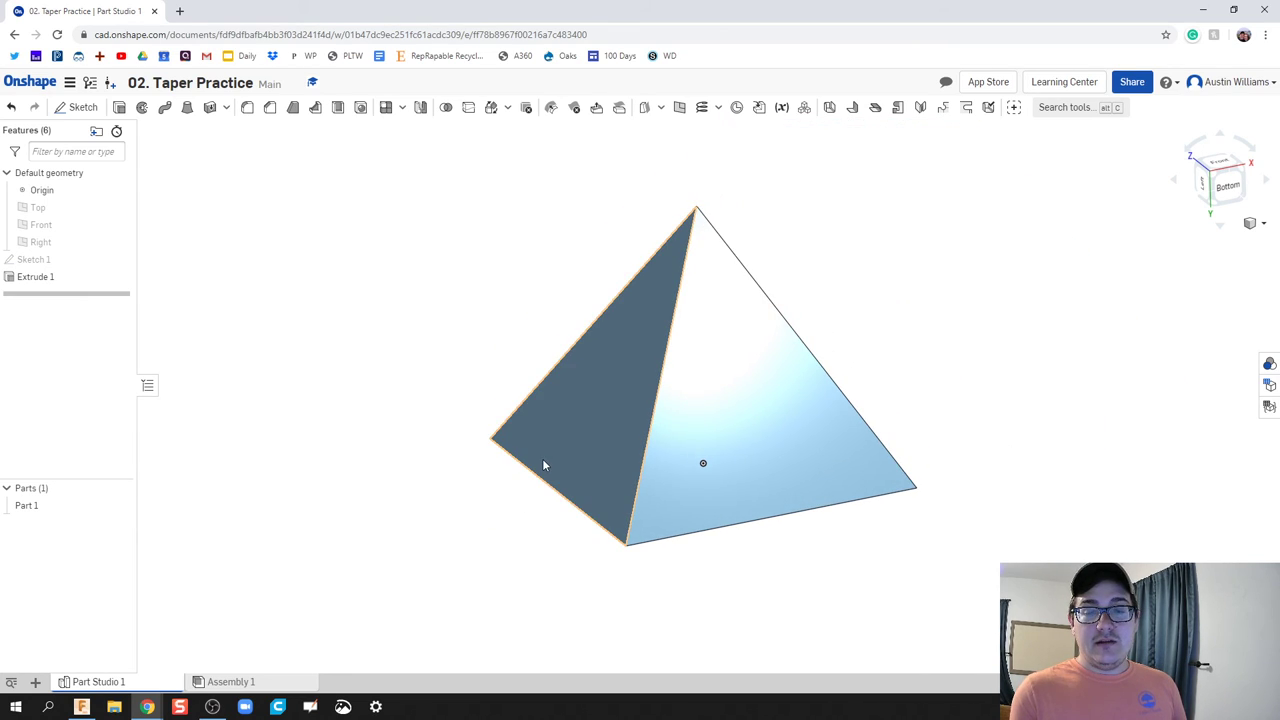
pyautogui.moveTo(556, 453); pyautogui.dragTo(886, 371, button='right')
pyautogui.scroll(2, 886, 371)
pyautogui.scroll(-5, 886, 371)
pyautogui.scroll(3, 860, 396)
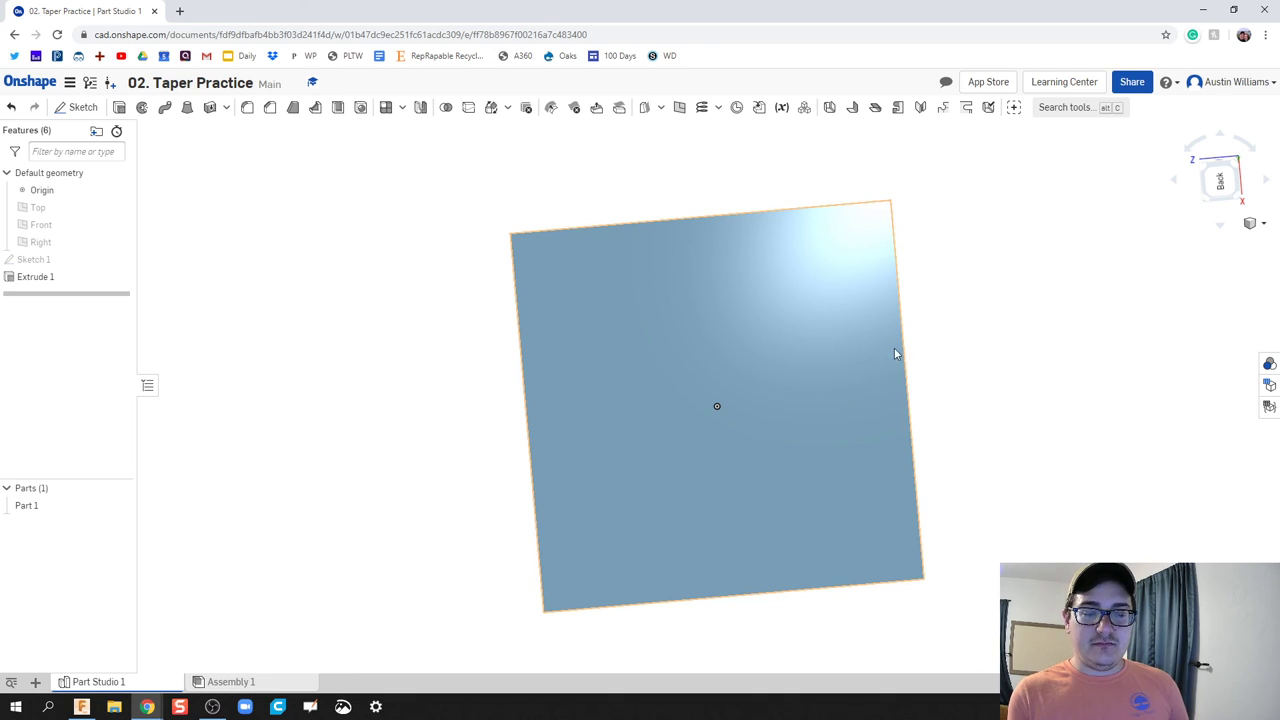
pyautogui.moveTo(903, 342); pyautogui.dragTo(747, 368, button='right')
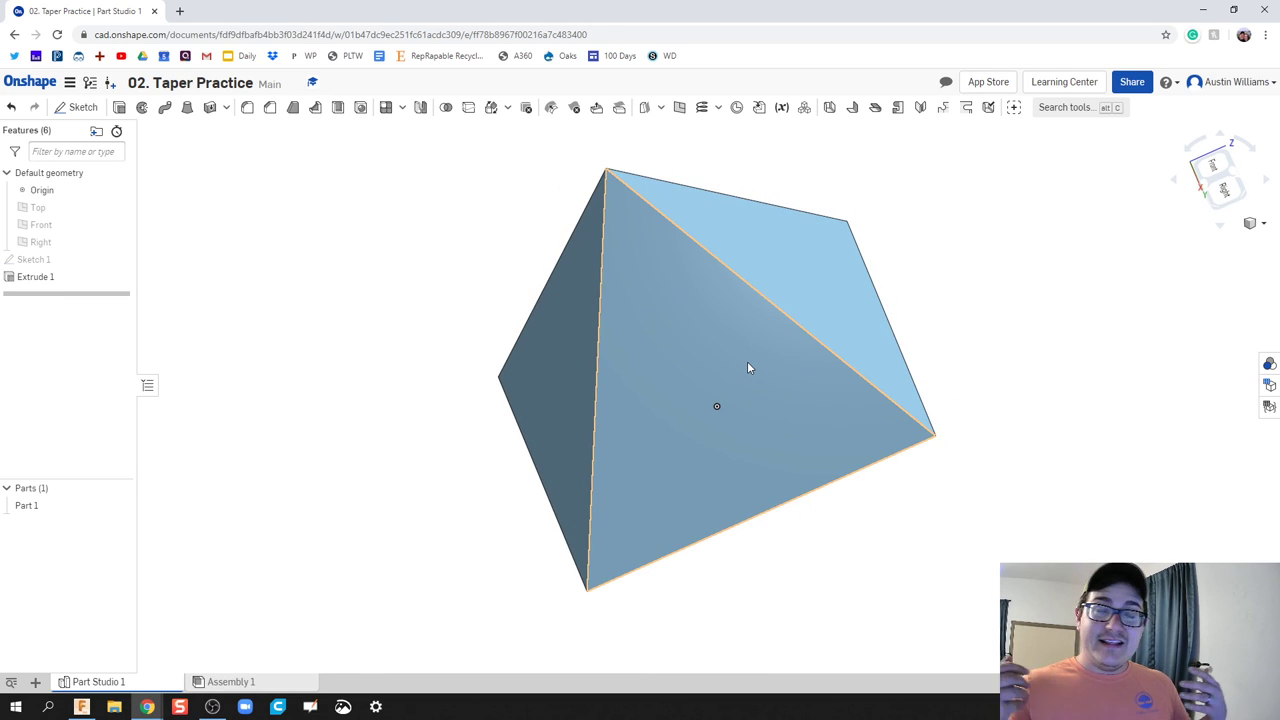